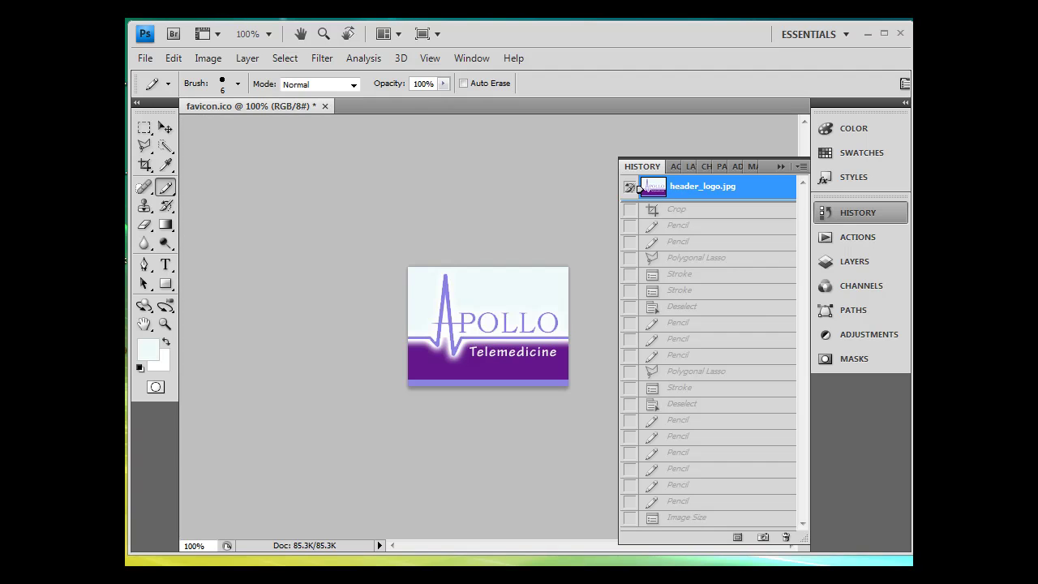
- Look over the Apollo Telemedicine logo in the site's header in Firefox
click(608, 563)
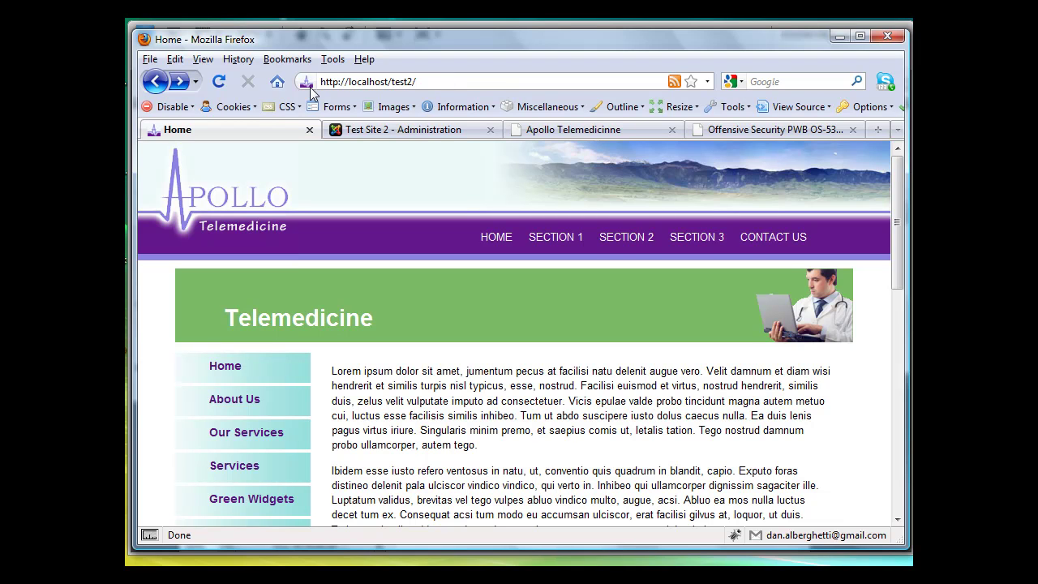
mouse_move(311, 93)
- Switch from Firefox back to the favicon.ico document in Photoshop
key(alt+Tab)
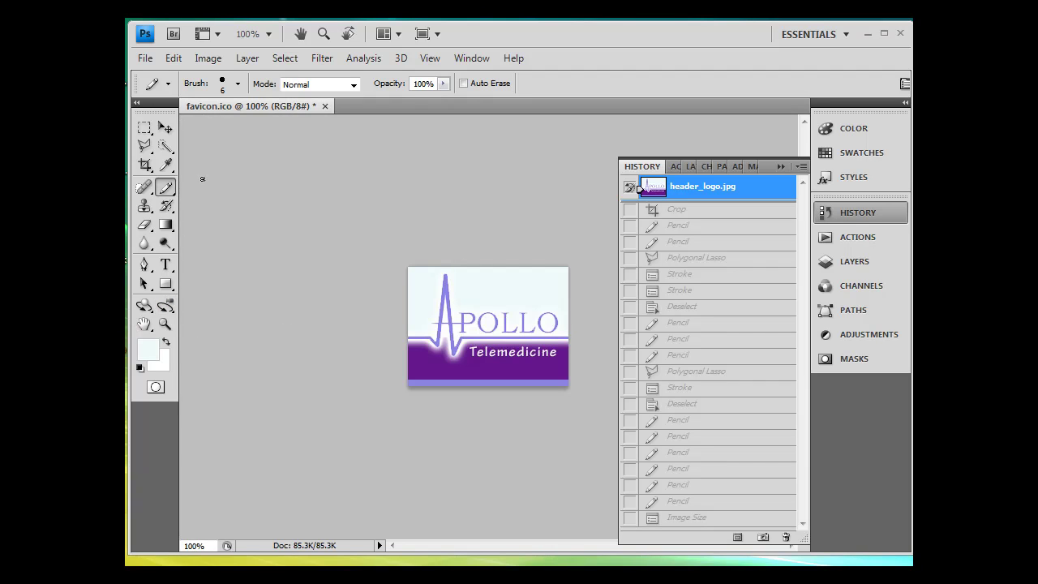
- Sample the purple of the logo's band and switch to the Brush tool
click(166, 165)
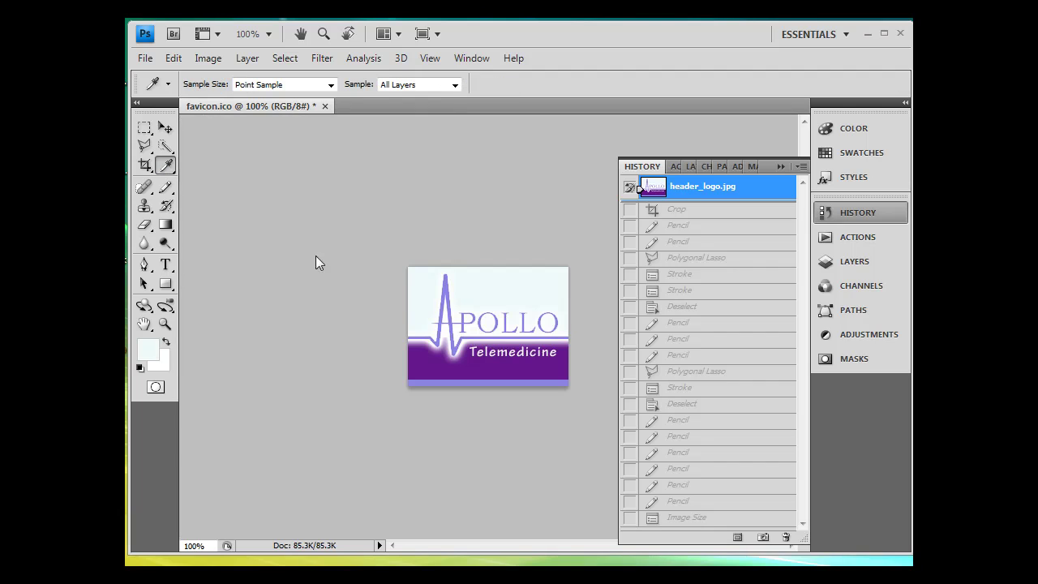
click(475, 368)
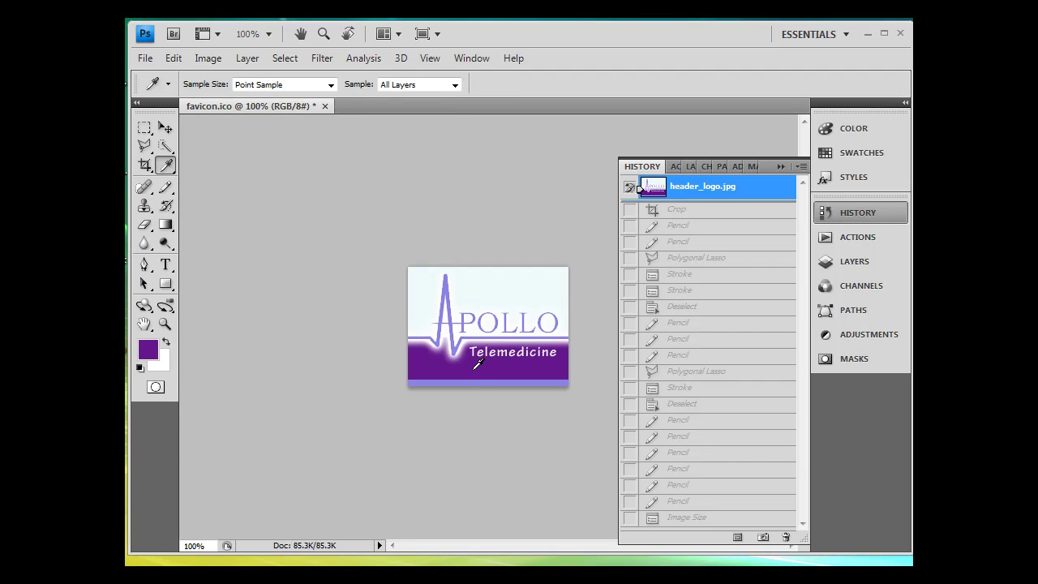
click(165, 187)
click(212, 185)
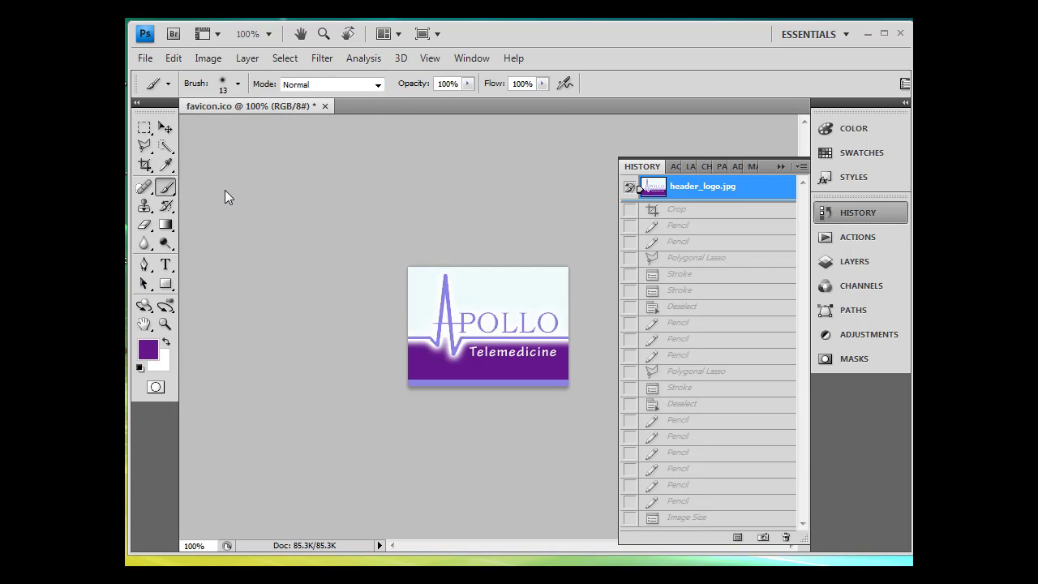
- Paint purple over the Telemedicine lettering with several short strokes
mouse_move(473, 350)
mouse_down()
mouse_move(569, 350)
mouse_move(481, 354)
mouse_up()
click(471, 351)
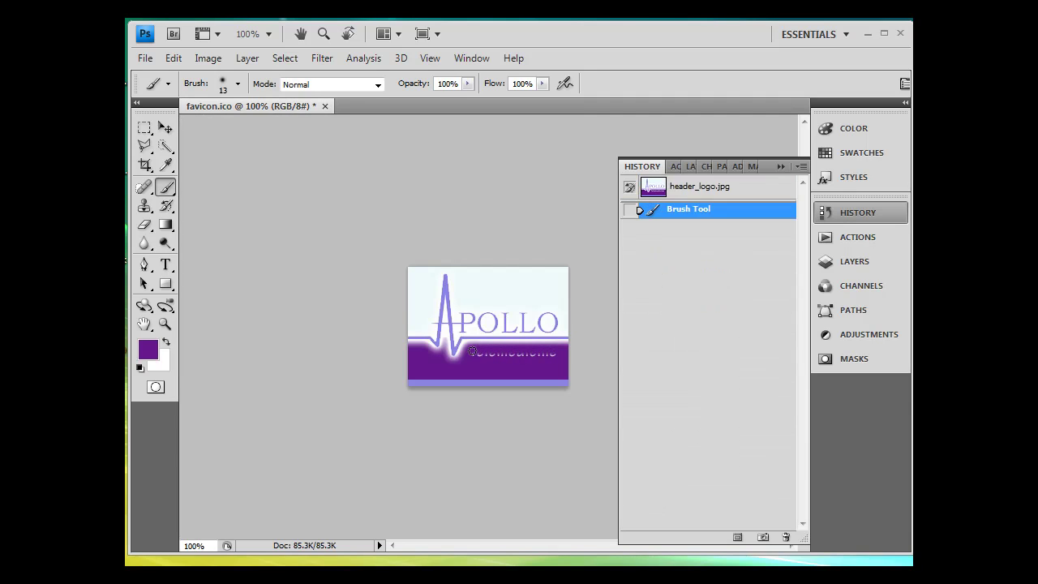
click(493, 351)
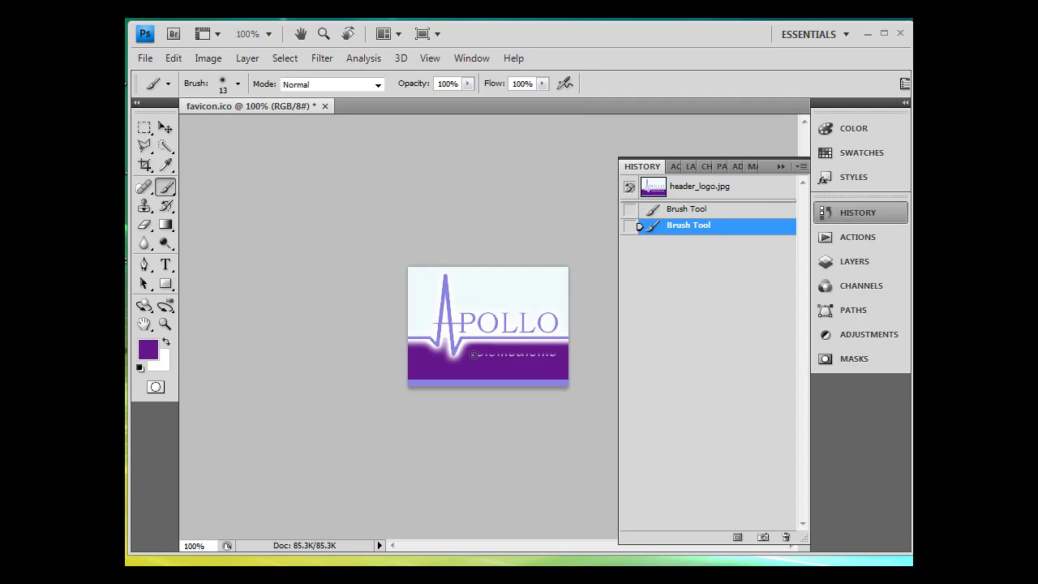
click(470, 351)
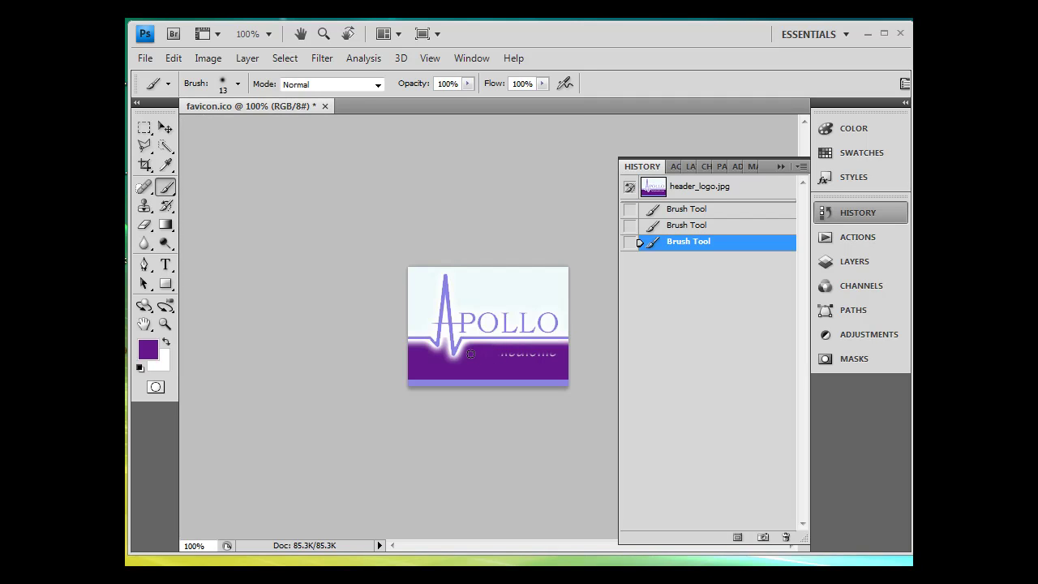
click(489, 355)
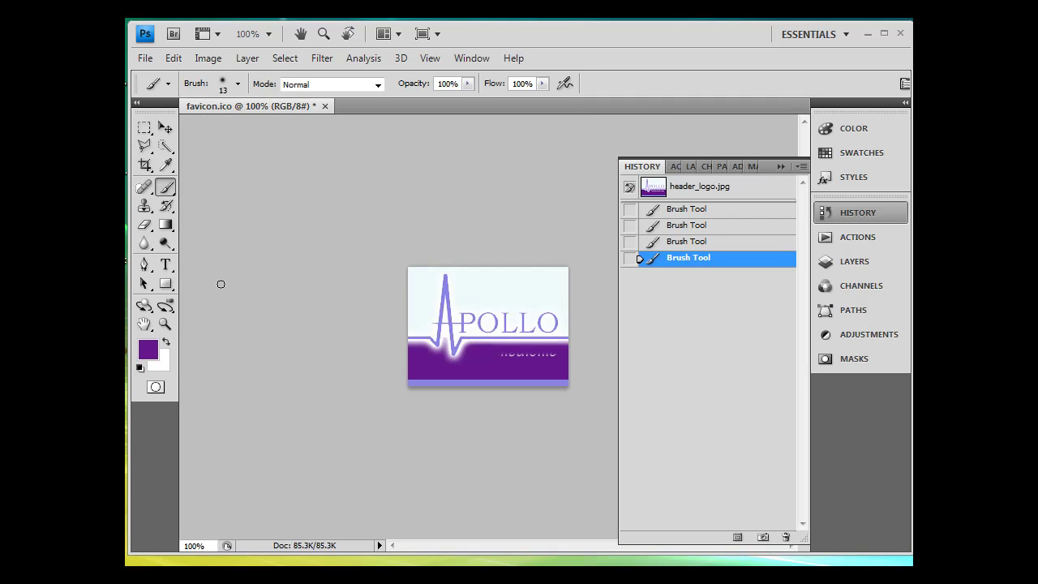
- Crop the logo to the heartbeat A and purple band, then zoom to 200%
click(145, 164)
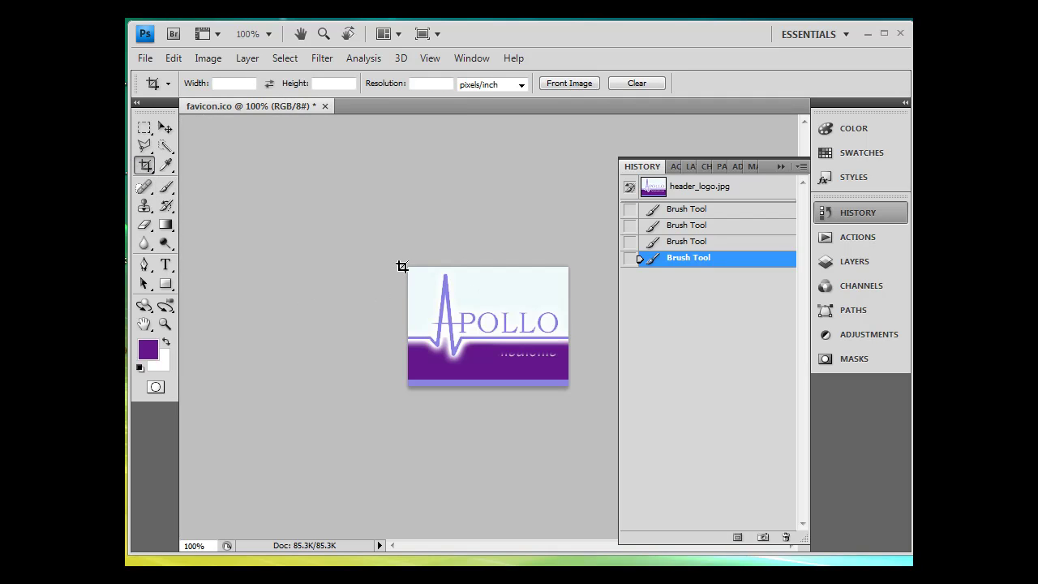
drag(397, 261, 483, 365)
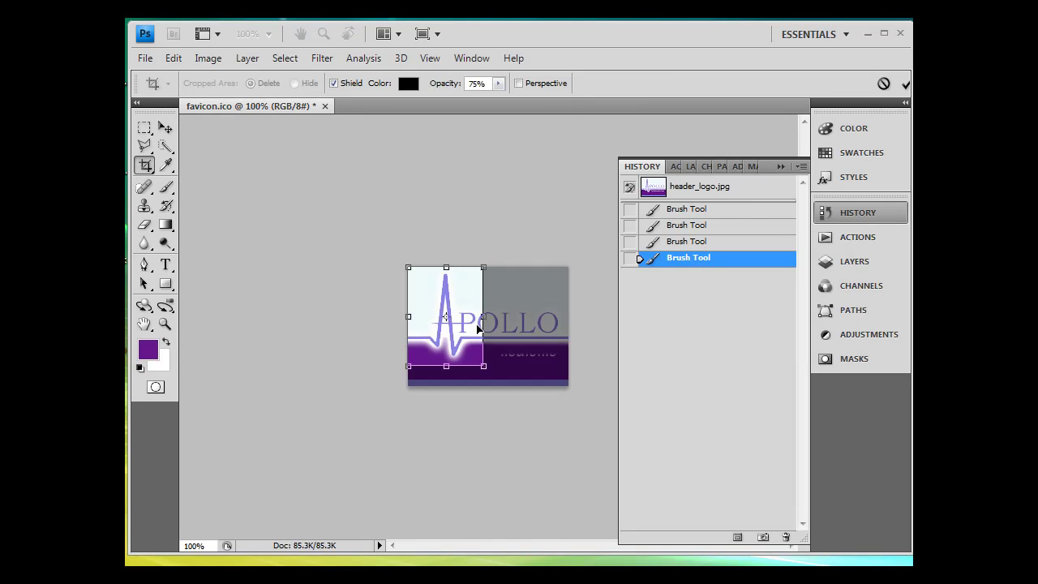
key(Return)
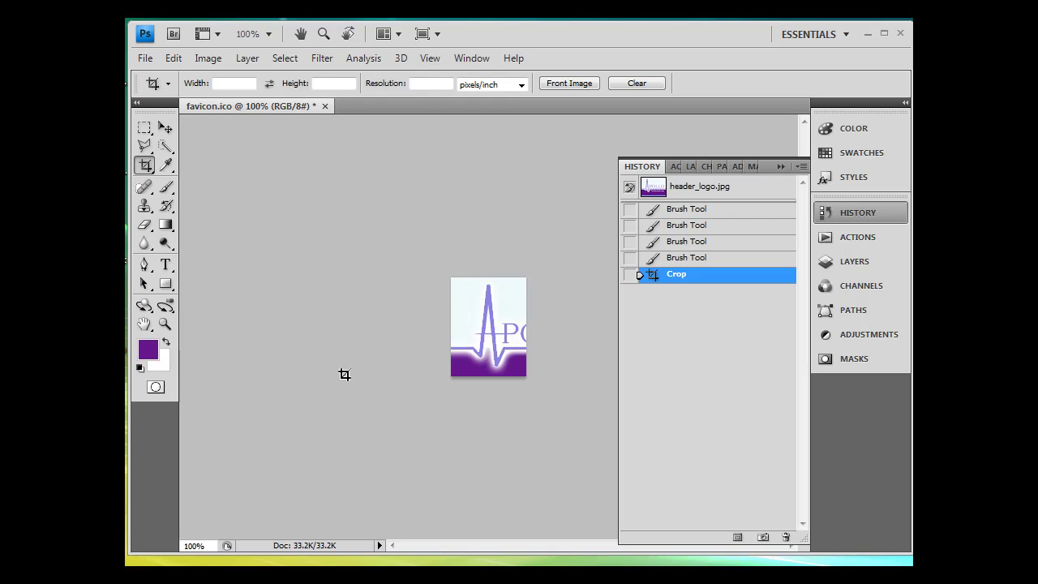
click(161, 325)
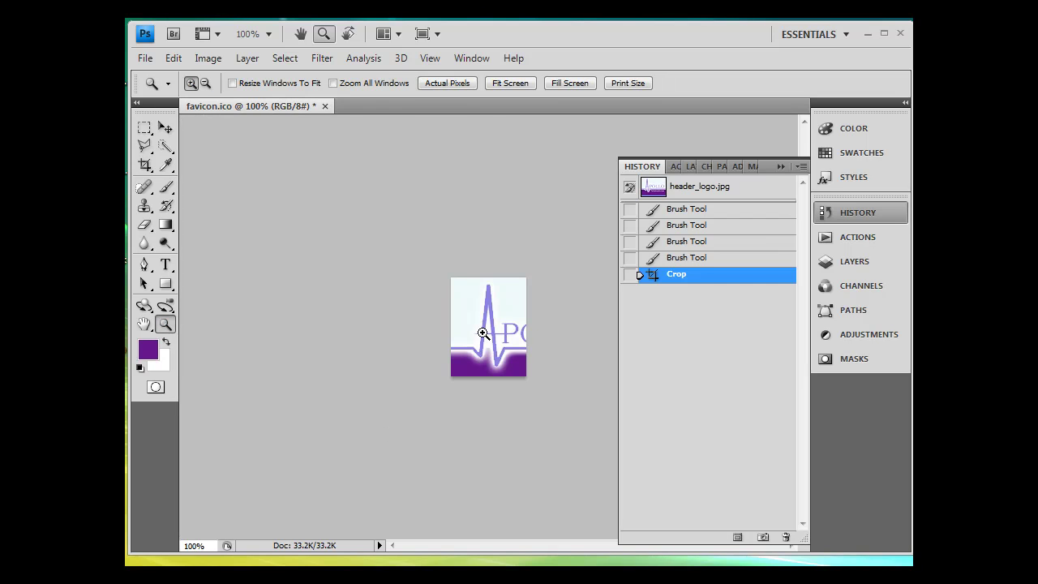
click(494, 333)
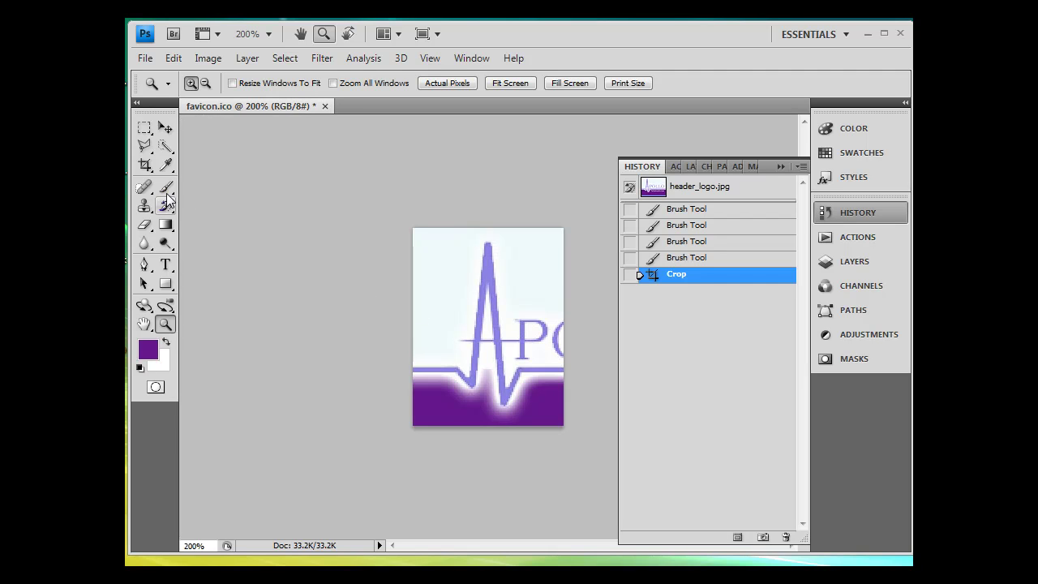
- Sample the pale background colour and brush it over the P and O letters
click(165, 165)
click(438, 263)
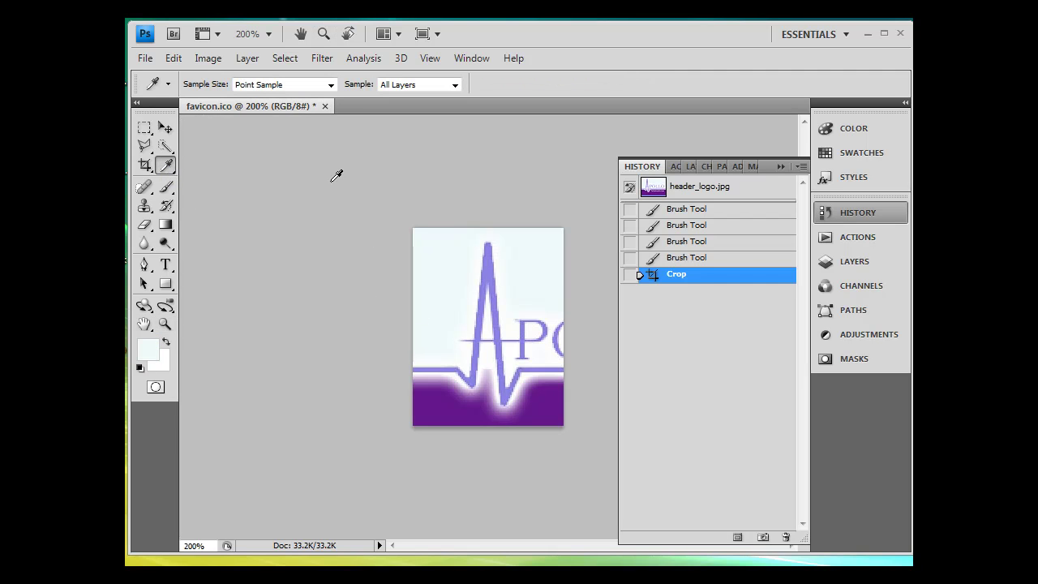
click(166, 187)
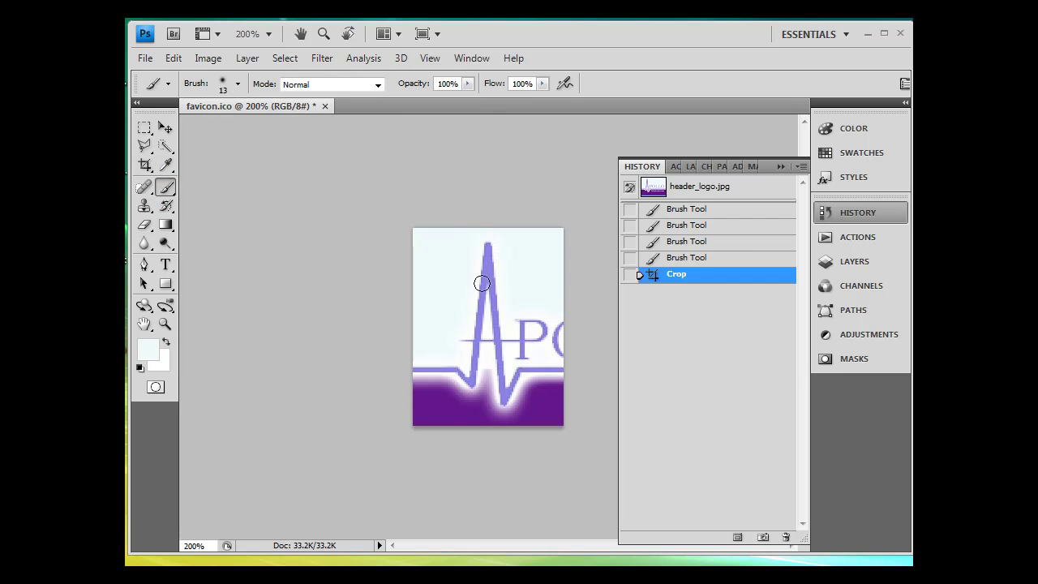
mouse_move(521, 334)
mouse_down()
mouse_move(563, 348)
mouse_move(566, 338)
mouse_move(562, 320)
mouse_move(552, 336)
mouse_move(528, 324)
mouse_up()
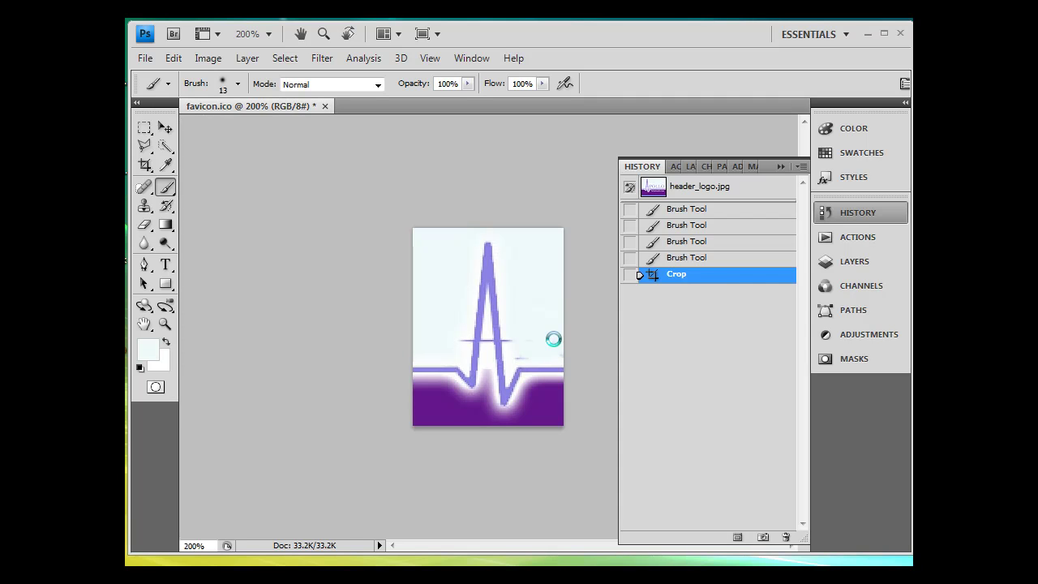
- Touch up the leftover letter fragments around the heartbeat A with pale strokes
key(alt+Tab)
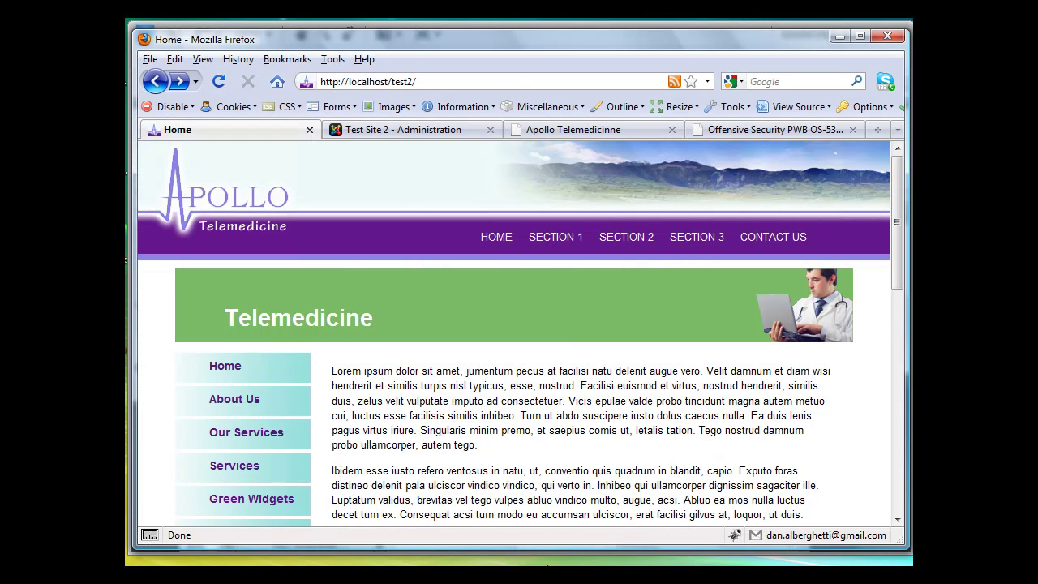
key(alt+Tab)
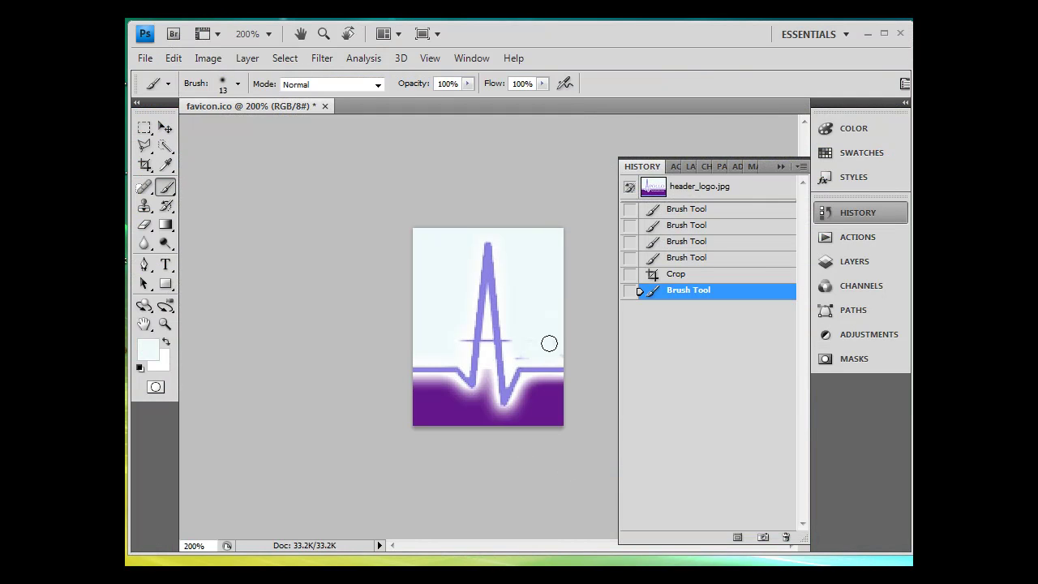
drag(557, 353, 562, 355)
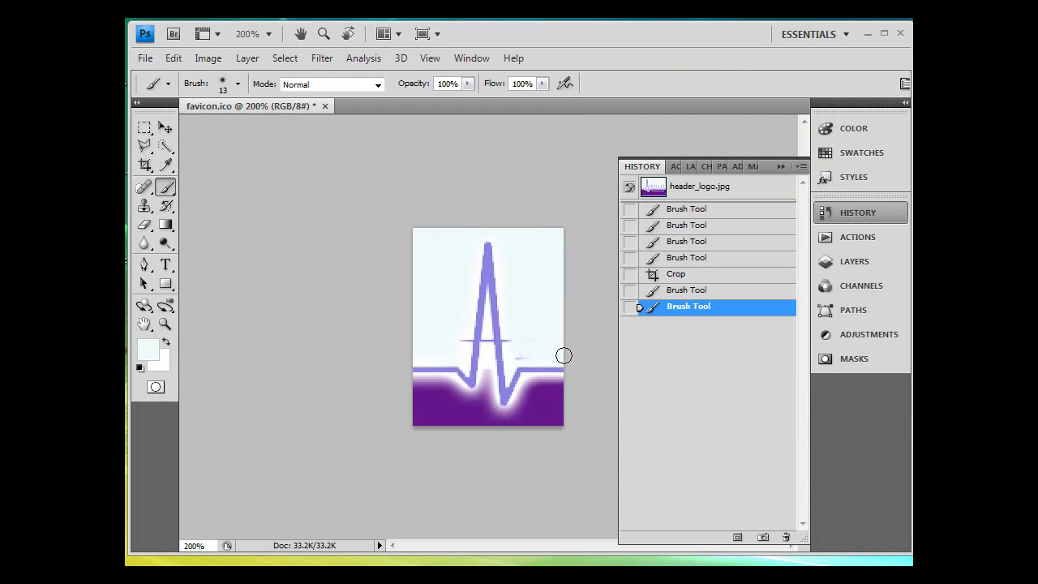
click(520, 353)
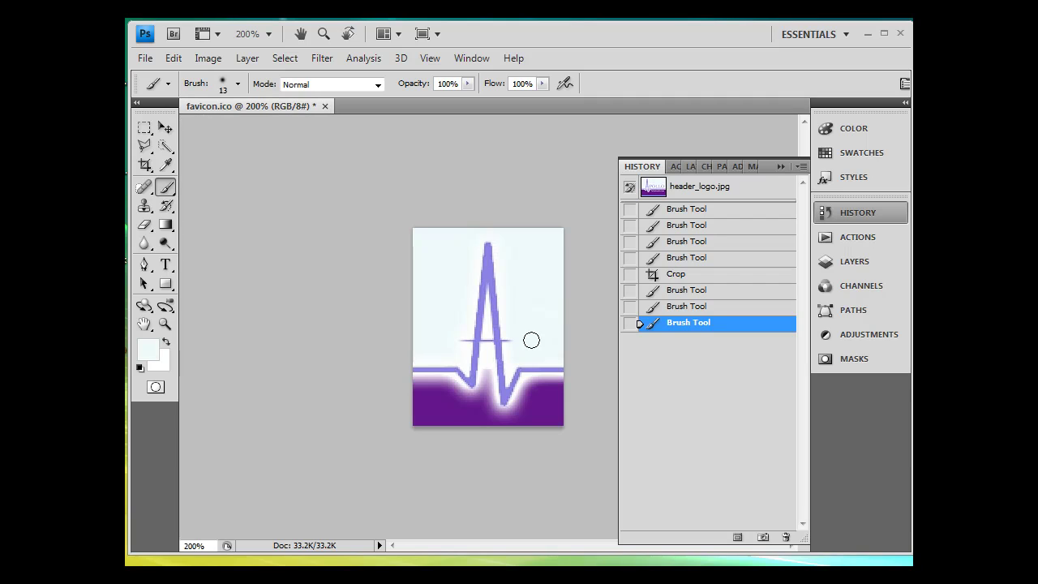
click(535, 339)
click(525, 335)
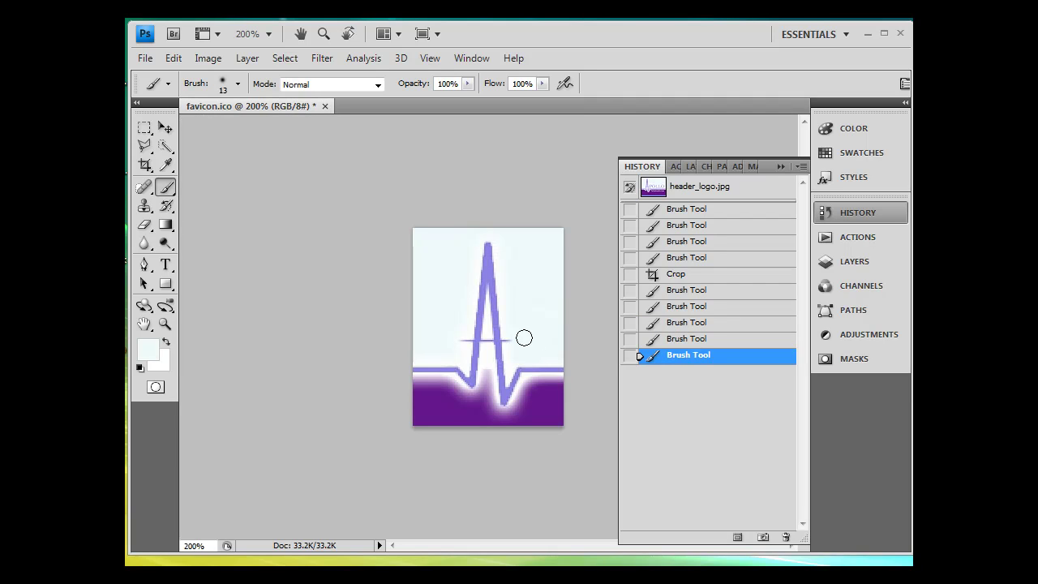
click(516, 341)
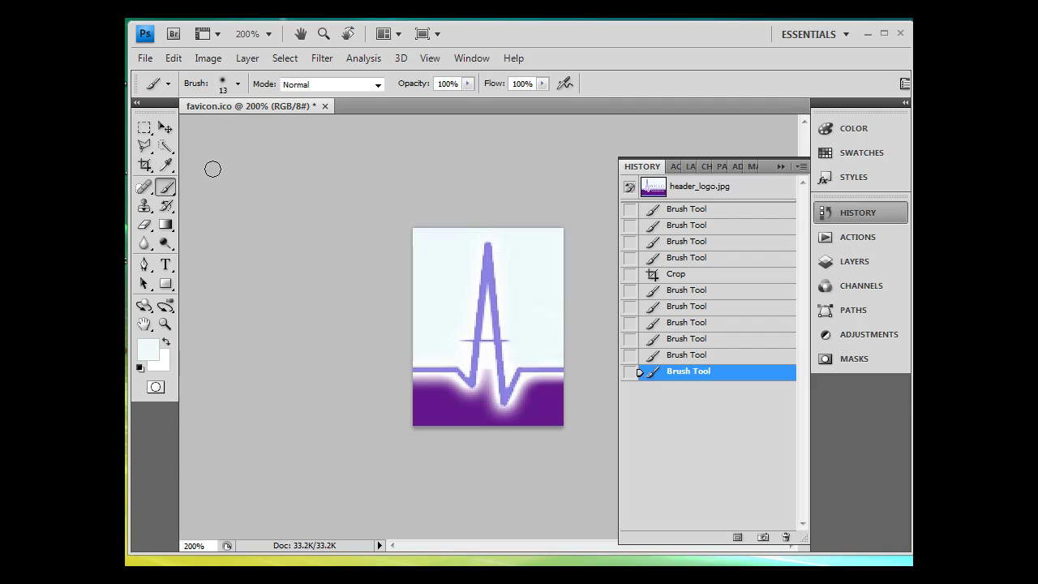
- Resize the image to 93 × 93 pixels in Image Size with proportions unlocked
click(209, 59)
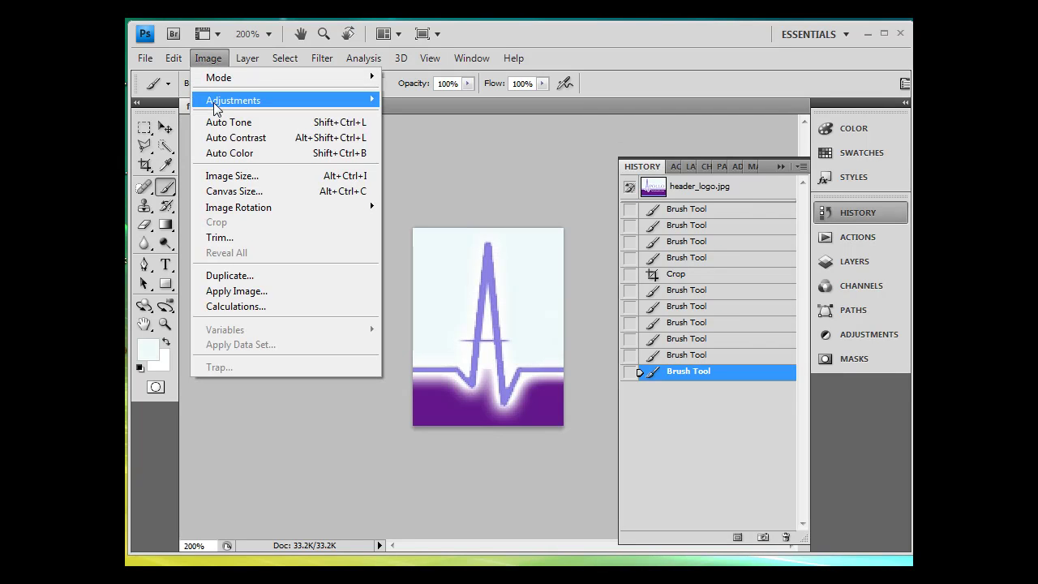
click(220, 176)
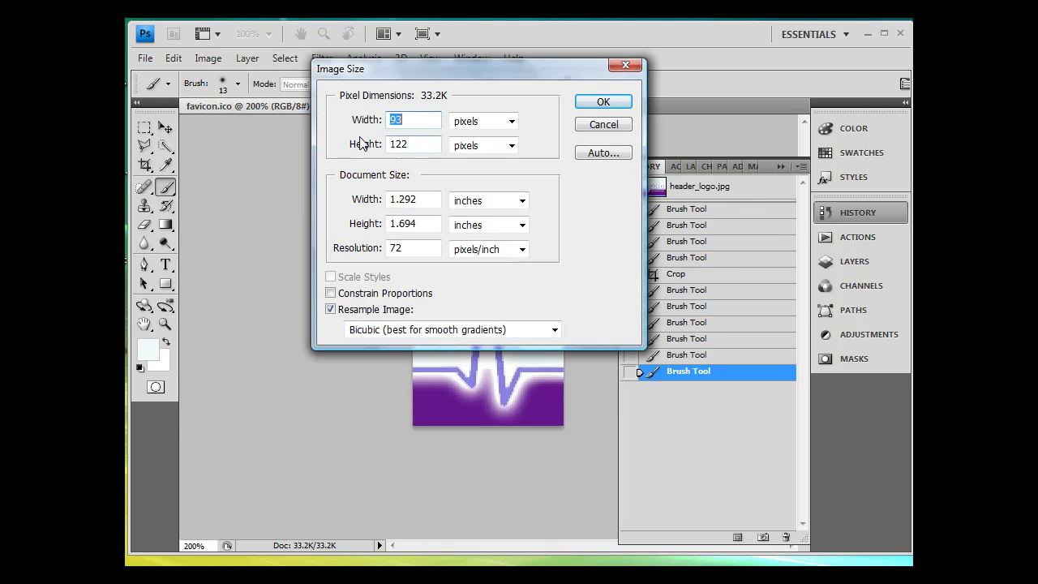
click(331, 294)
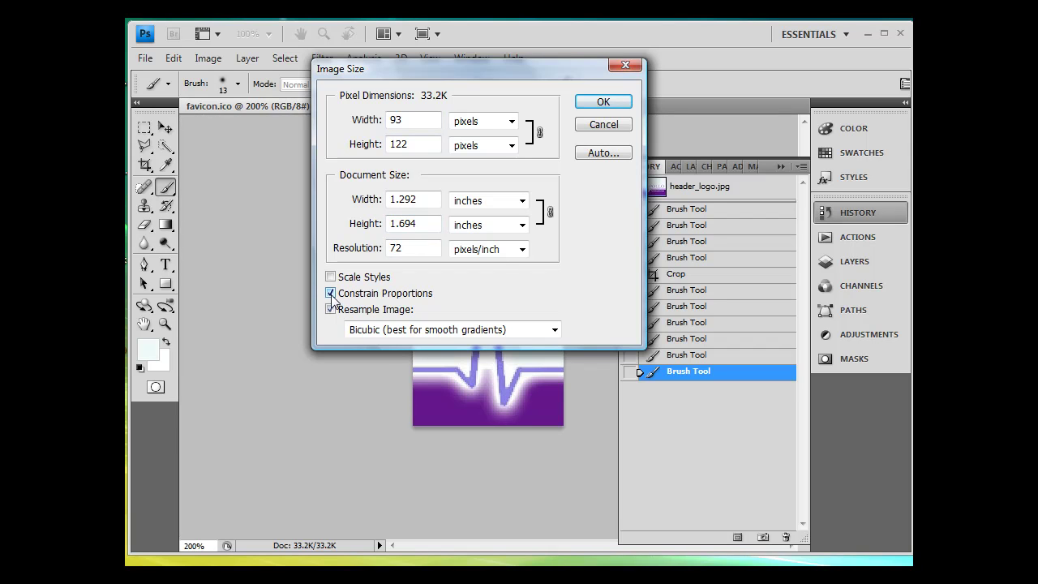
click(331, 293)
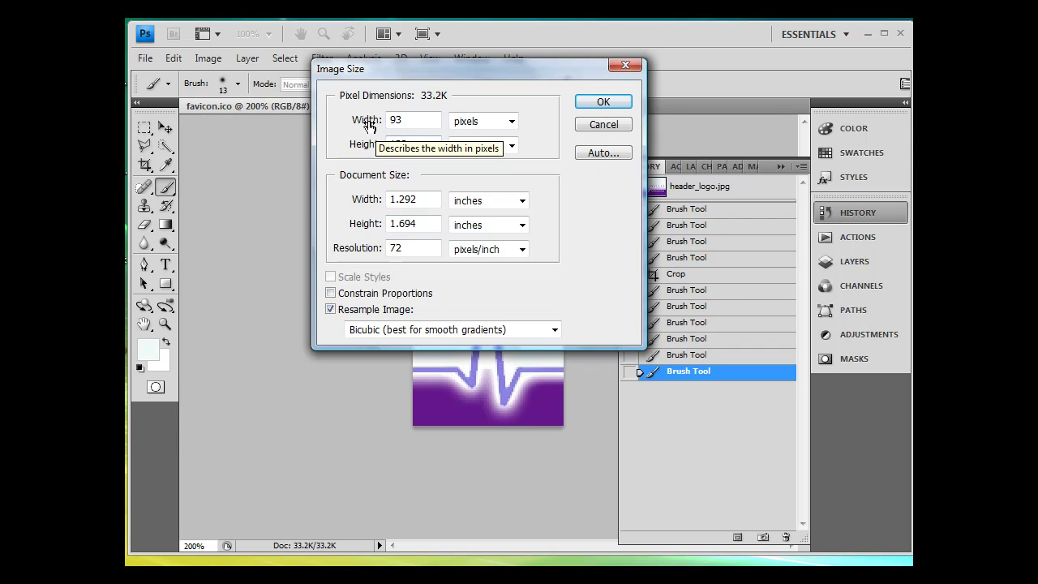
click(363, 144)
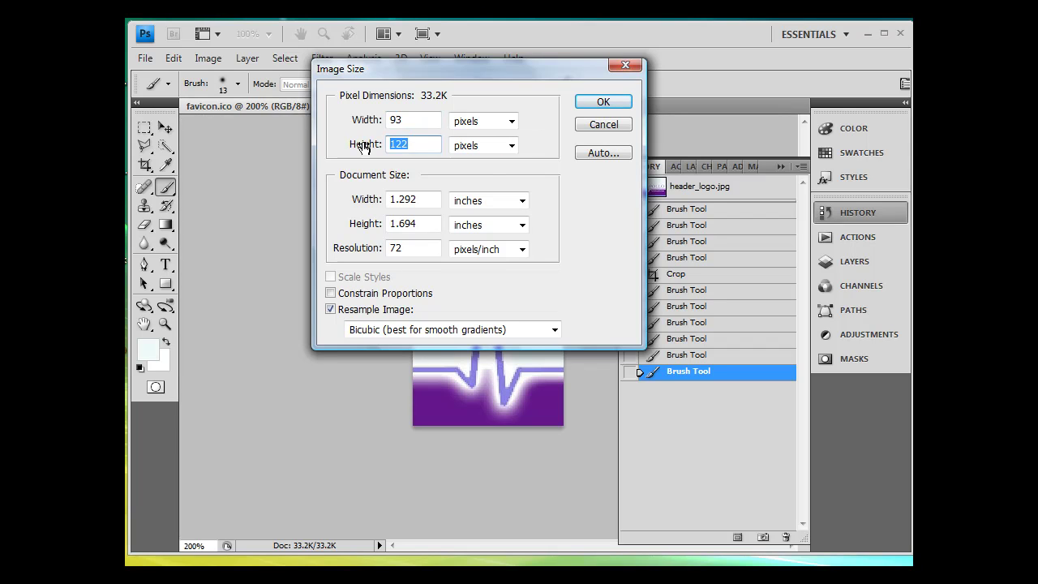
text(93)
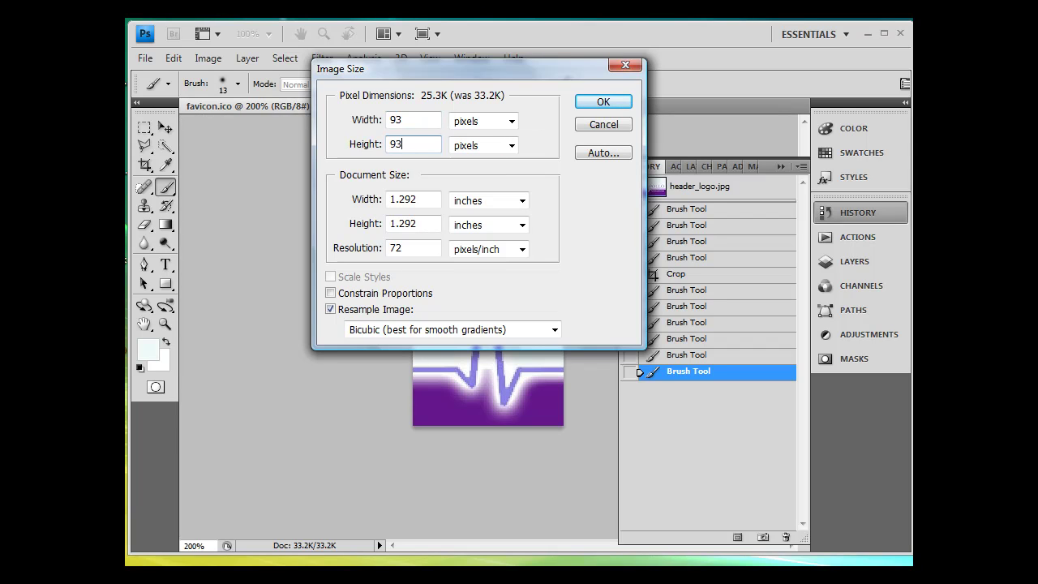
click(587, 105)
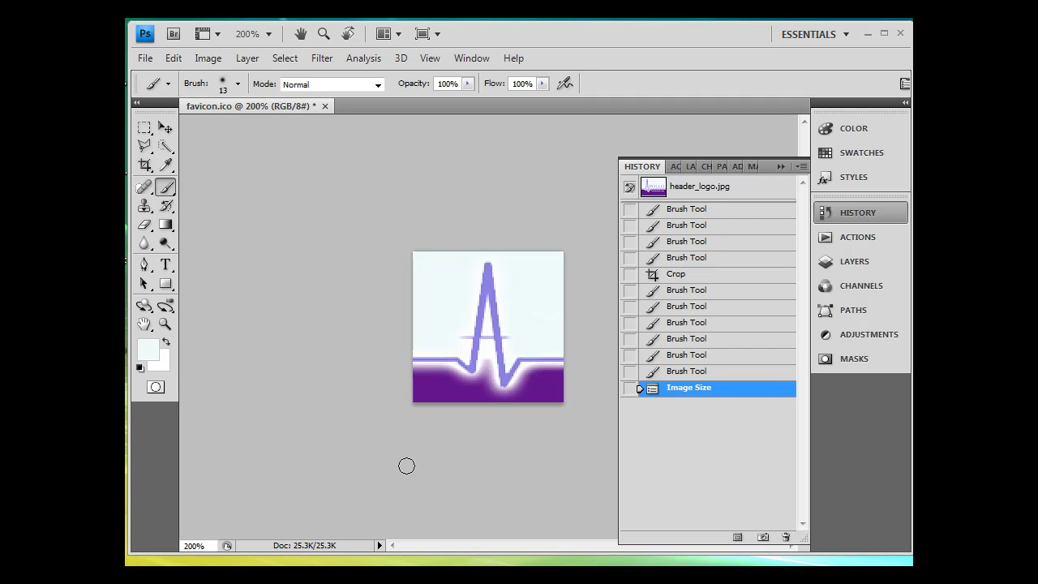
- Turn off Constrain Proportions in the Image Size dialog and close it
click(201, 59)
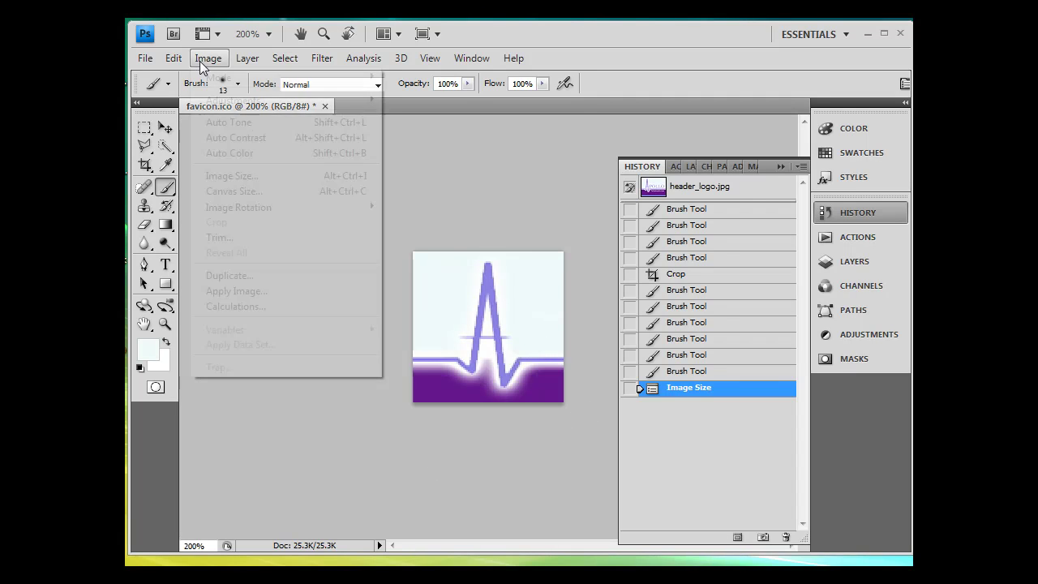
click(228, 176)
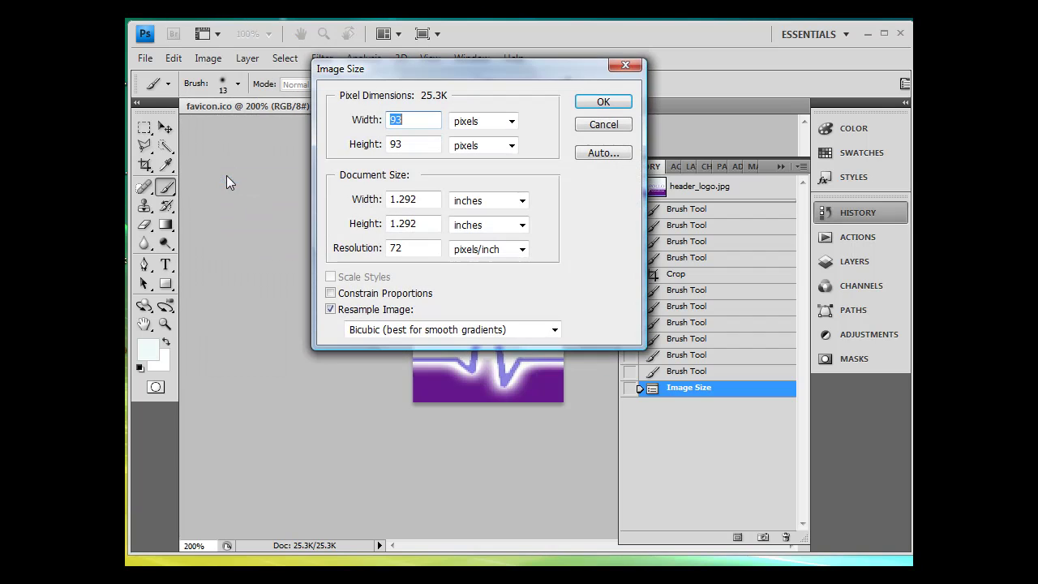
click(330, 294)
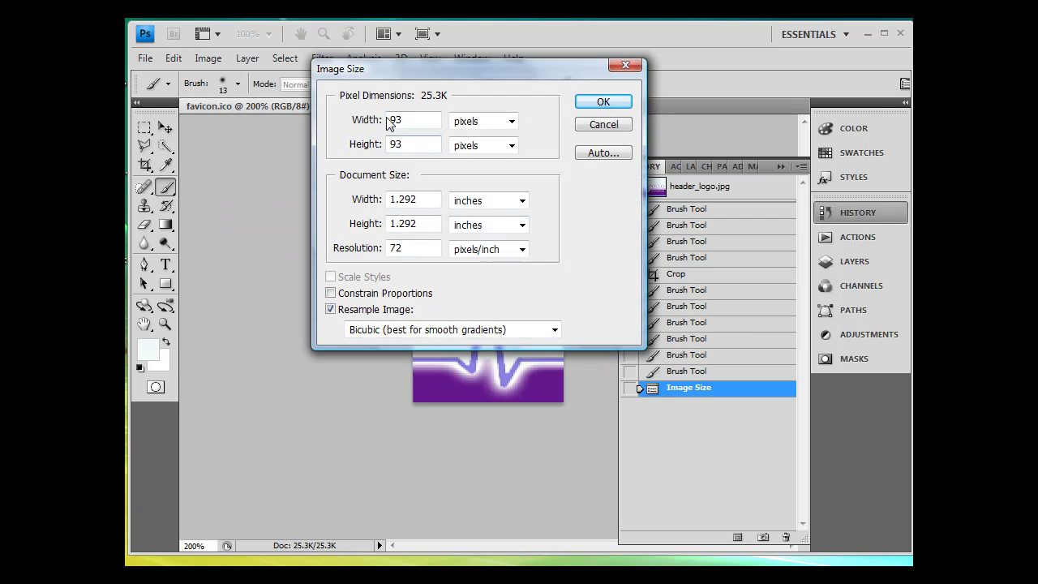
click(598, 103)
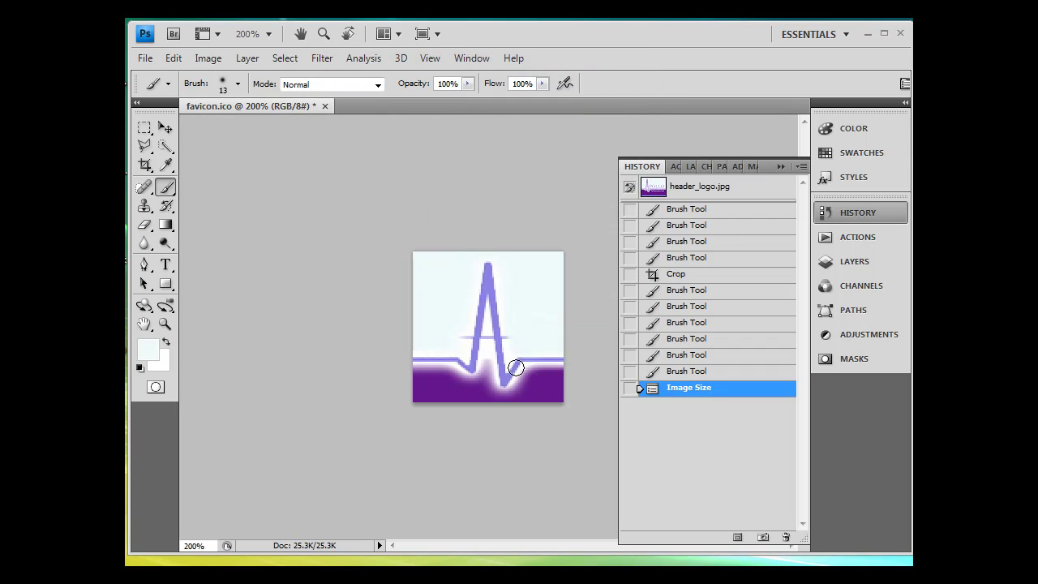
- Set width and height to 16 pixels each and apply the resize
click(208, 59)
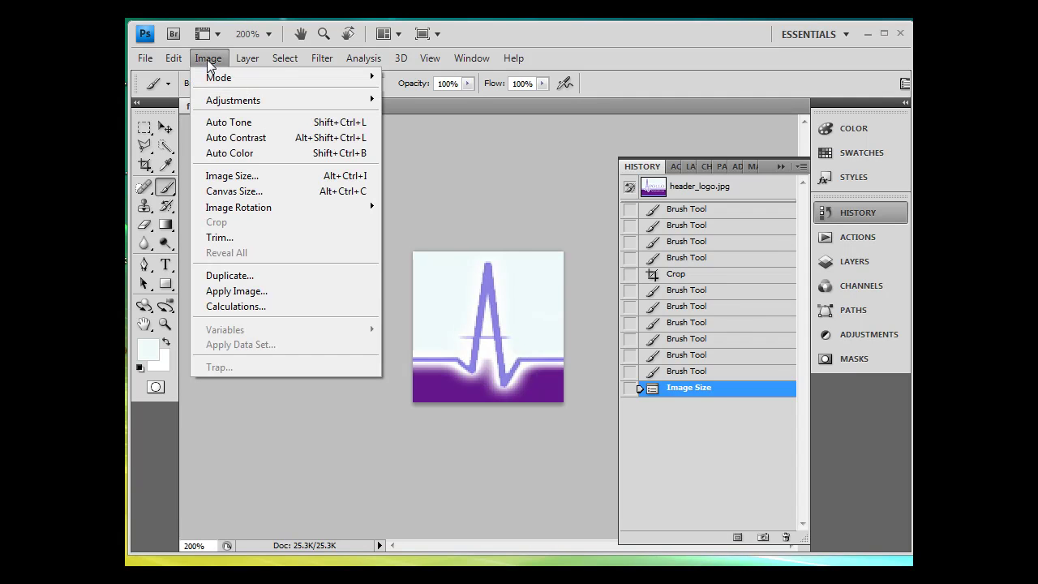
click(223, 173)
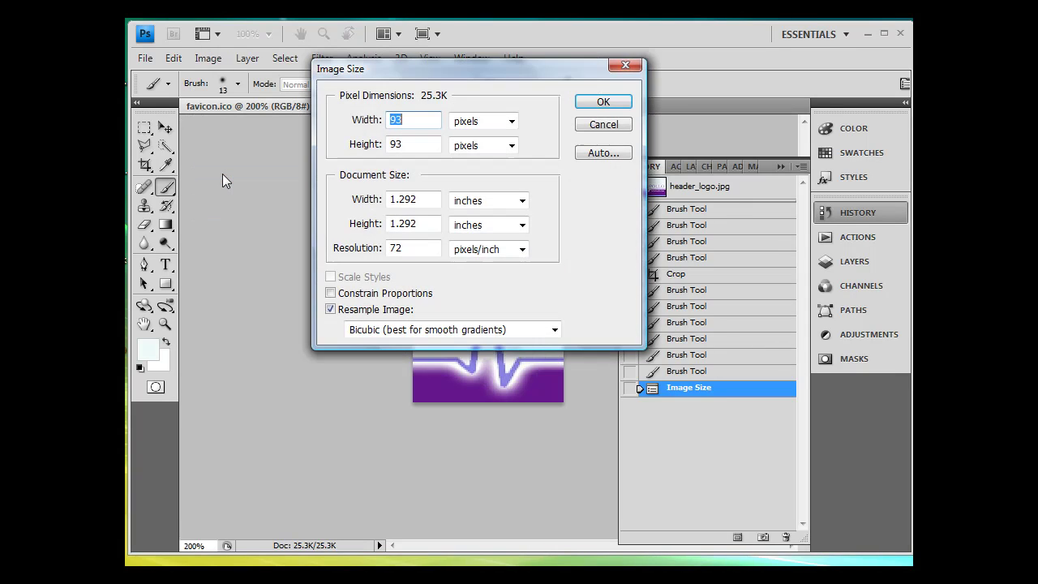
key(Tab)
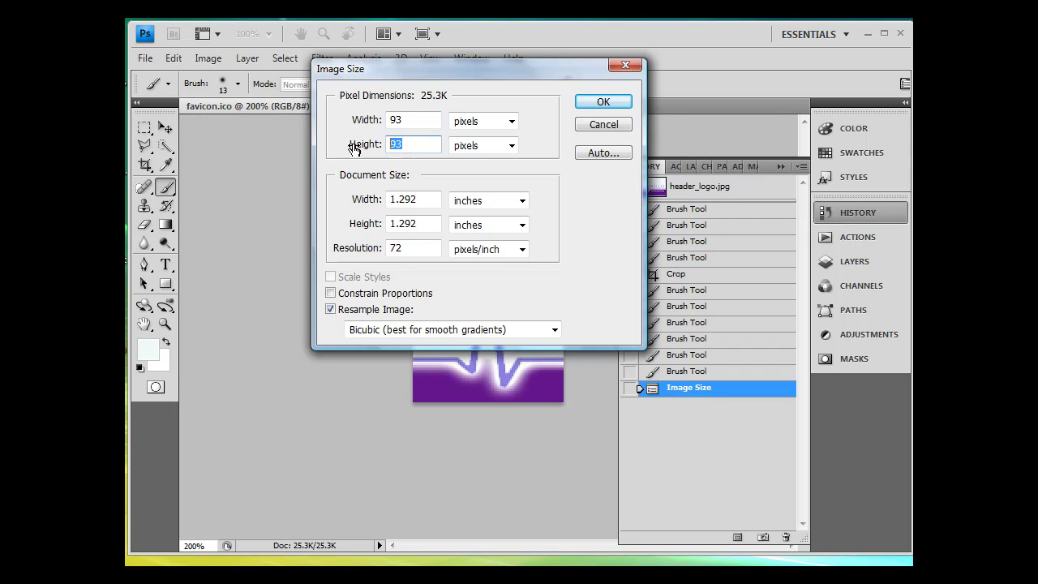
text(16)
drag(403, 120, 345, 121)
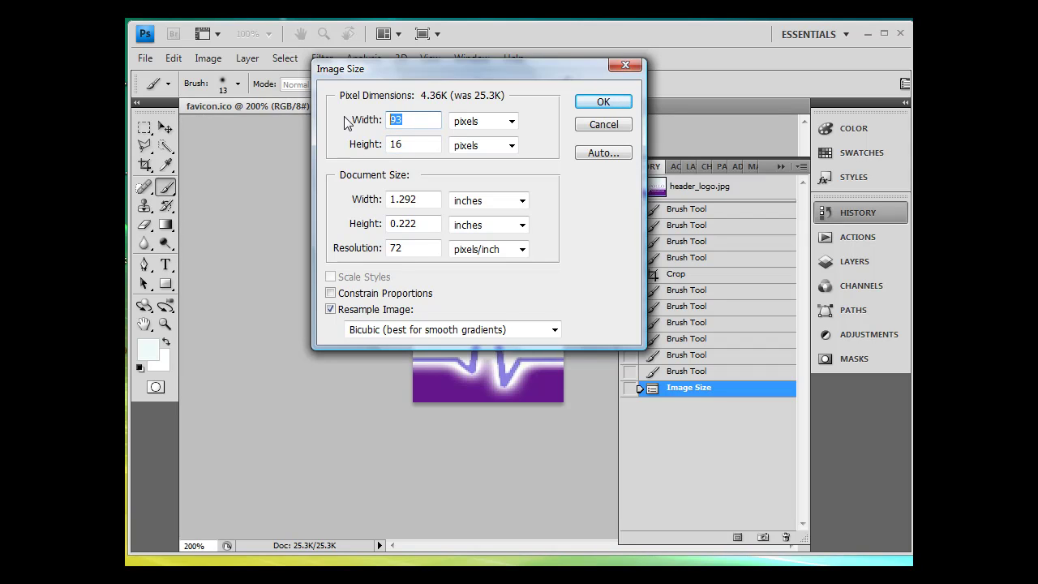
text(16)
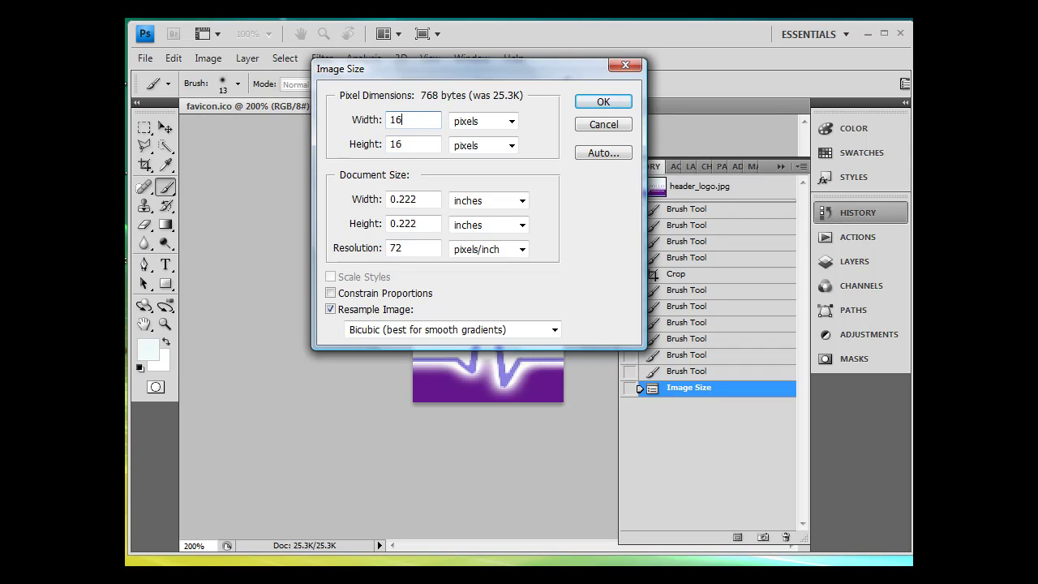
click(508, 122)
click(476, 150)
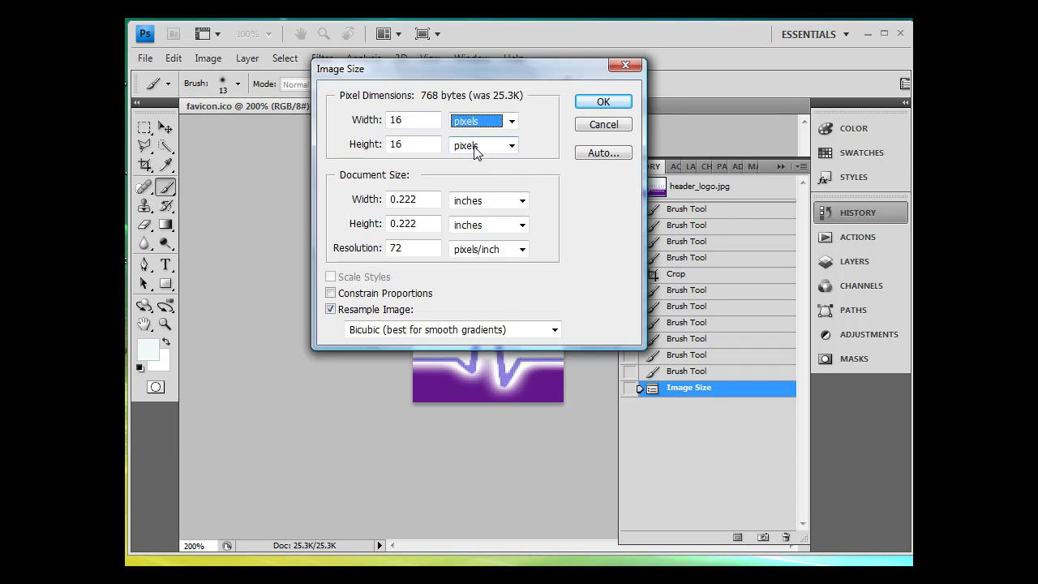
click(604, 101)
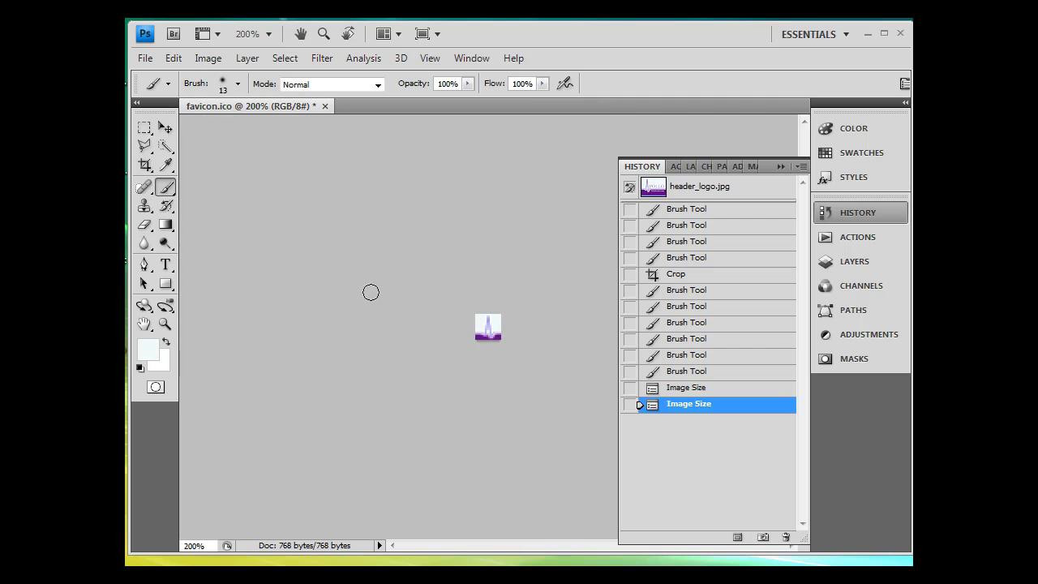
- Inspect the 16-pixel icon at 100% and 200%, then Step Backward to undo the resize
click(164, 323)
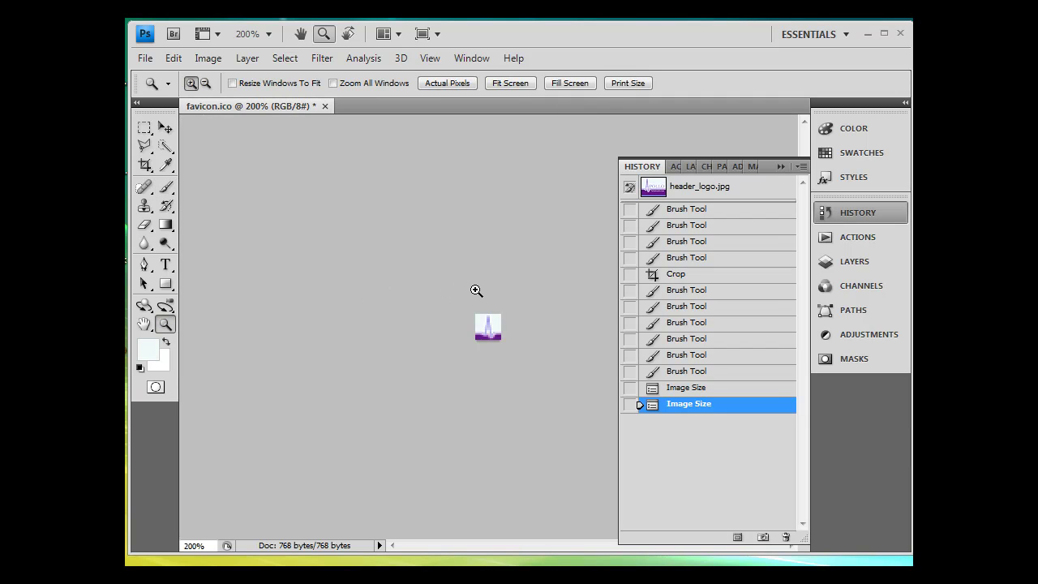
key(alt)
alt+click(486, 332)
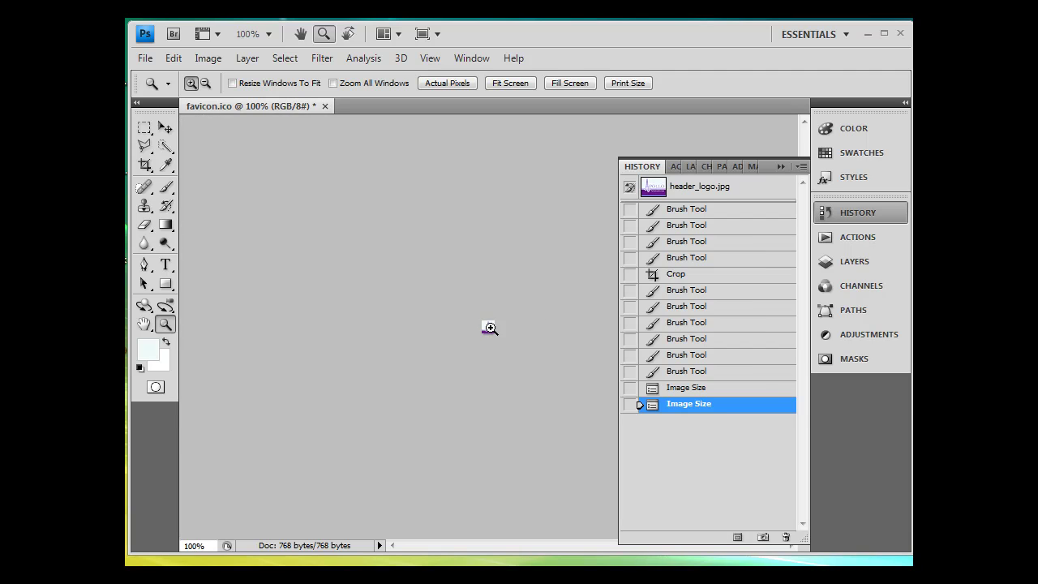
click(488, 326)
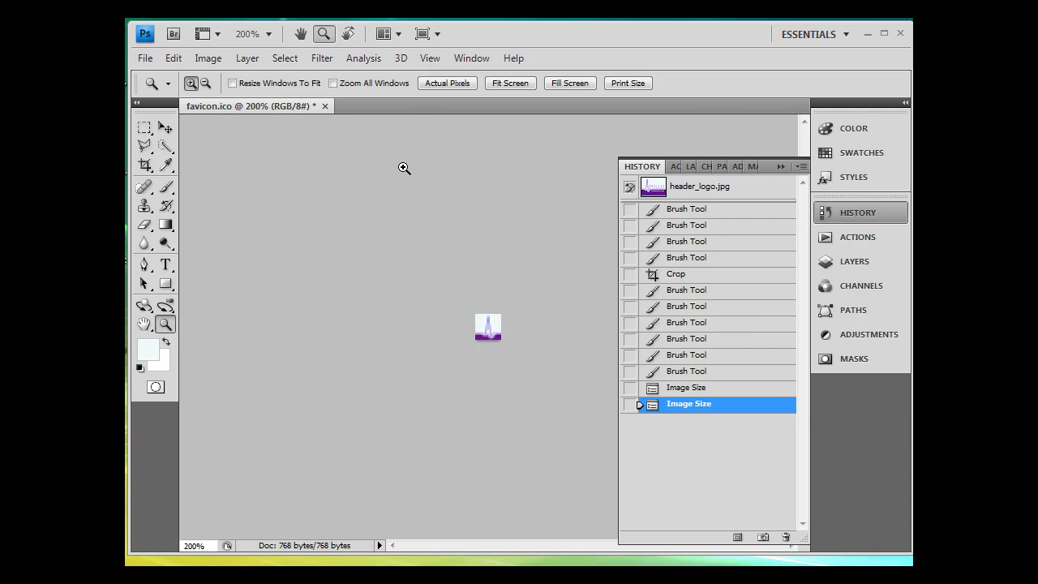
click(173, 57)
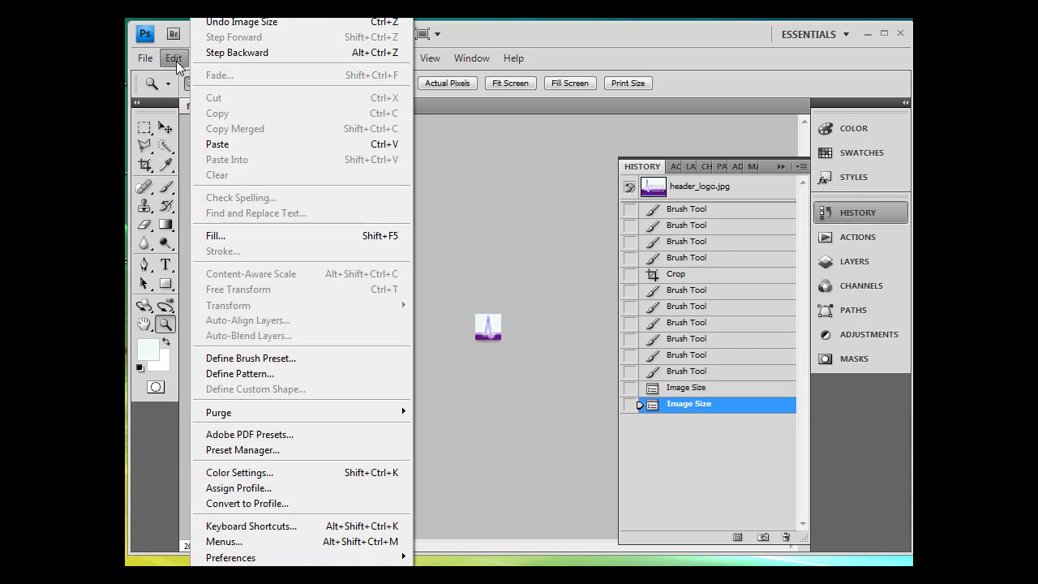
click(223, 53)
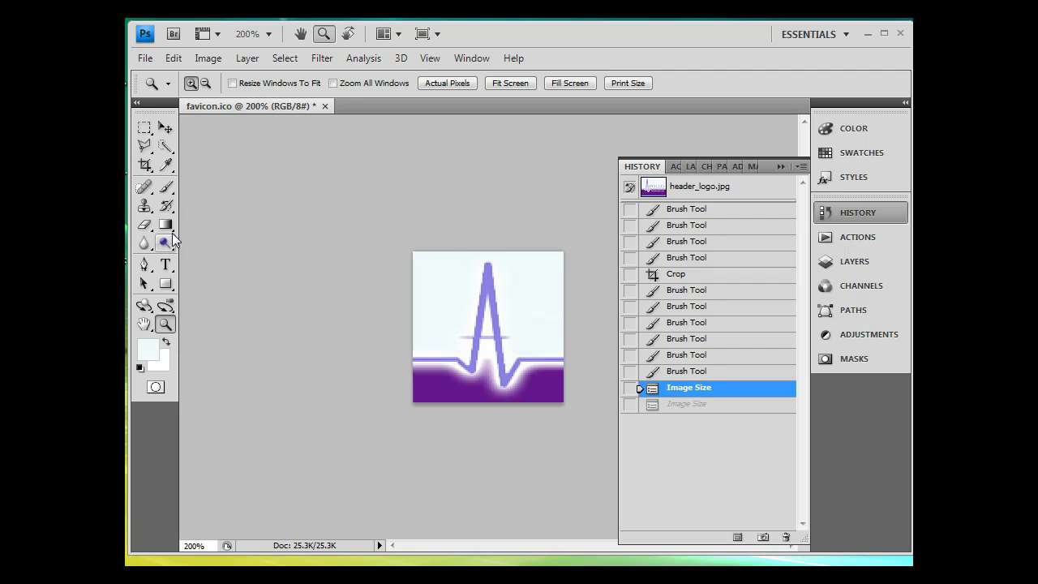
- Sample the heartbeat line's light purple and switch to the Brush tool
click(167, 165)
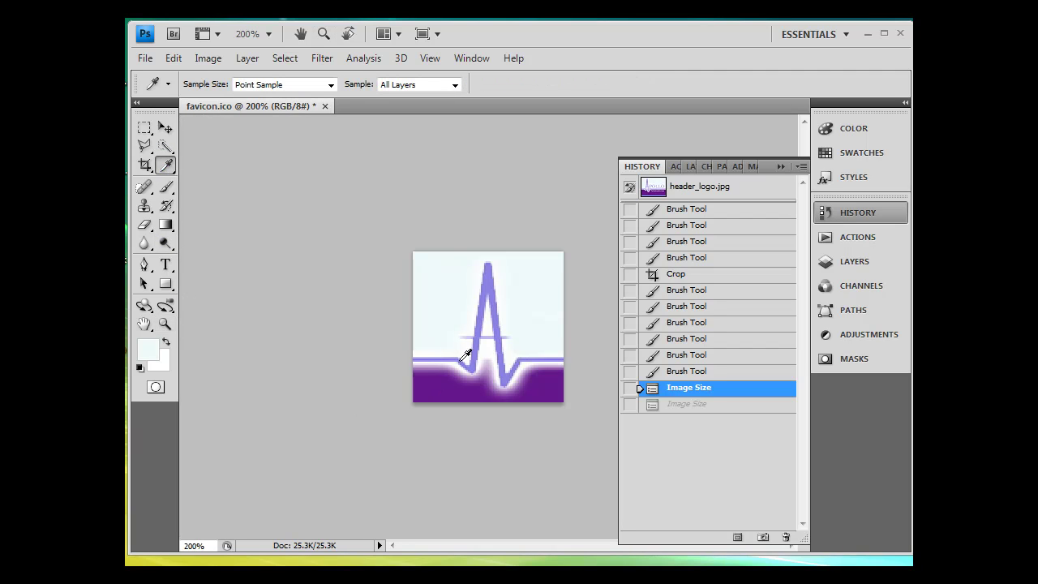
click(480, 335)
click(167, 187)
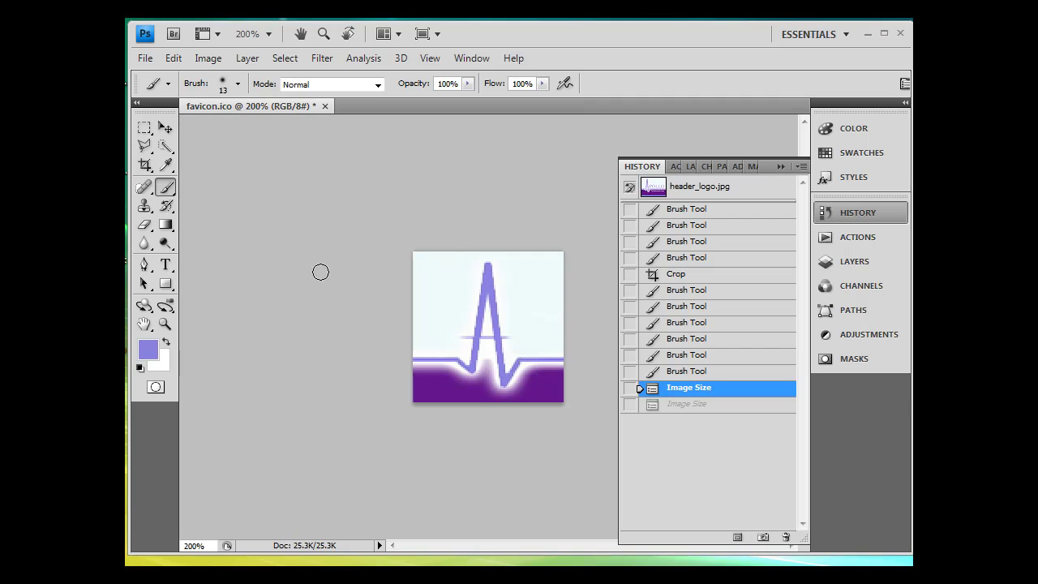
- Check the brush size and hardness, paint a test stroke, and undo it
click(238, 84)
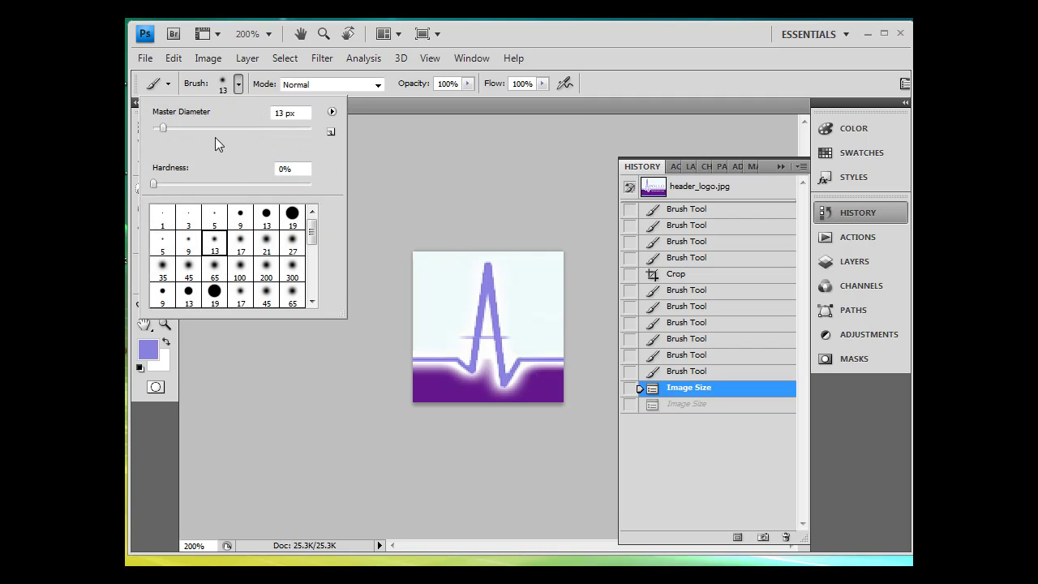
click(238, 86)
click(239, 83)
click(237, 89)
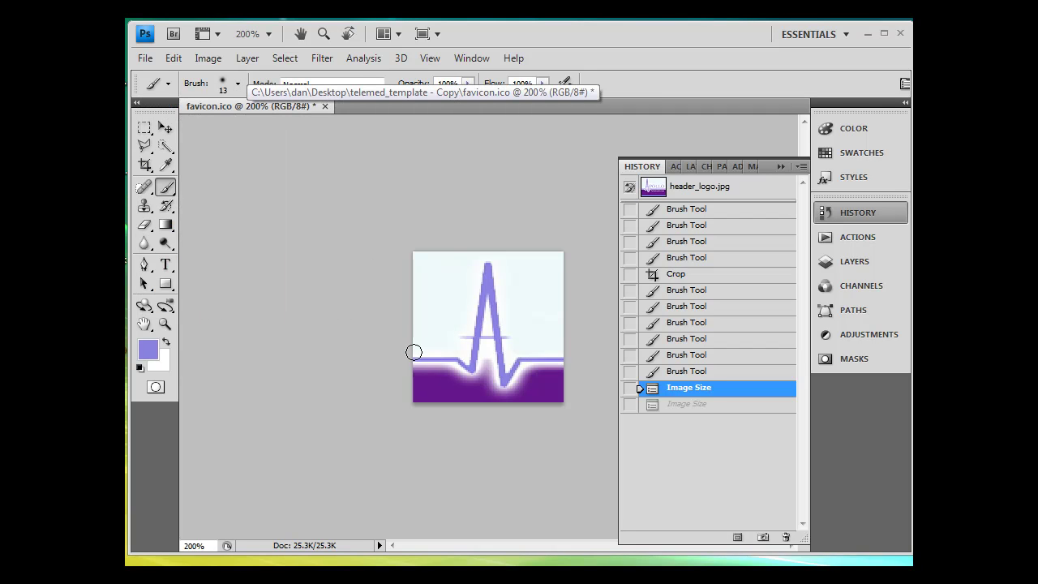
drag(413, 352, 459, 353)
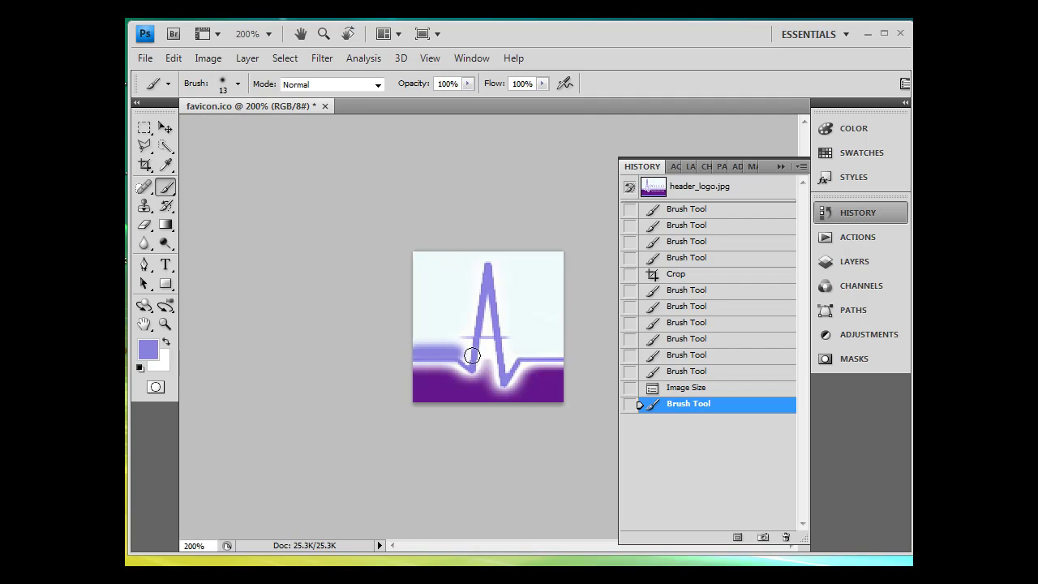
key(ctrl+z)
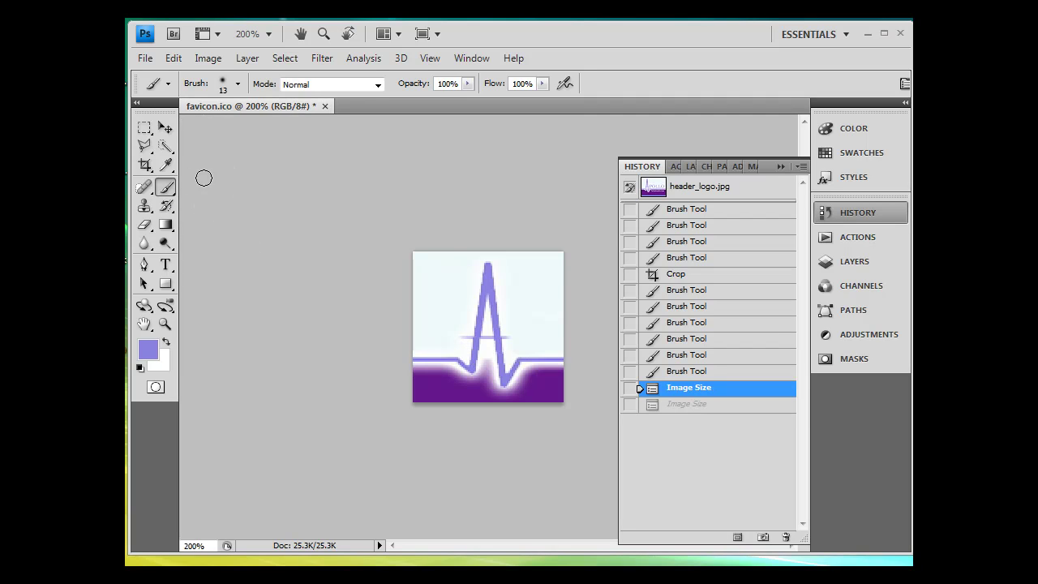
- With the Pencil tool, redraw the heartbeat line's left section in light purple
click(174, 188)
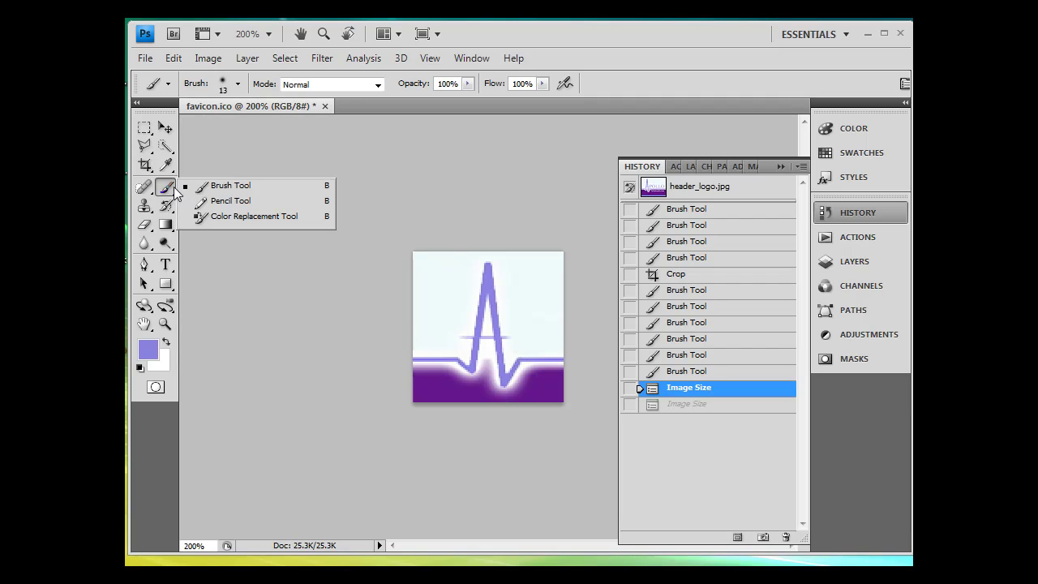
click(237, 201)
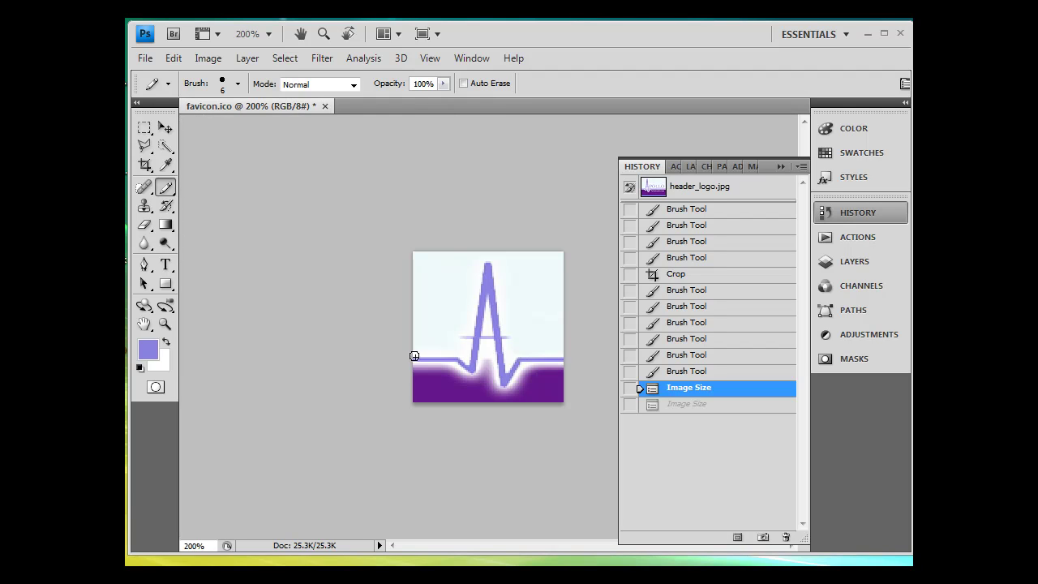
drag(415, 356, 462, 356)
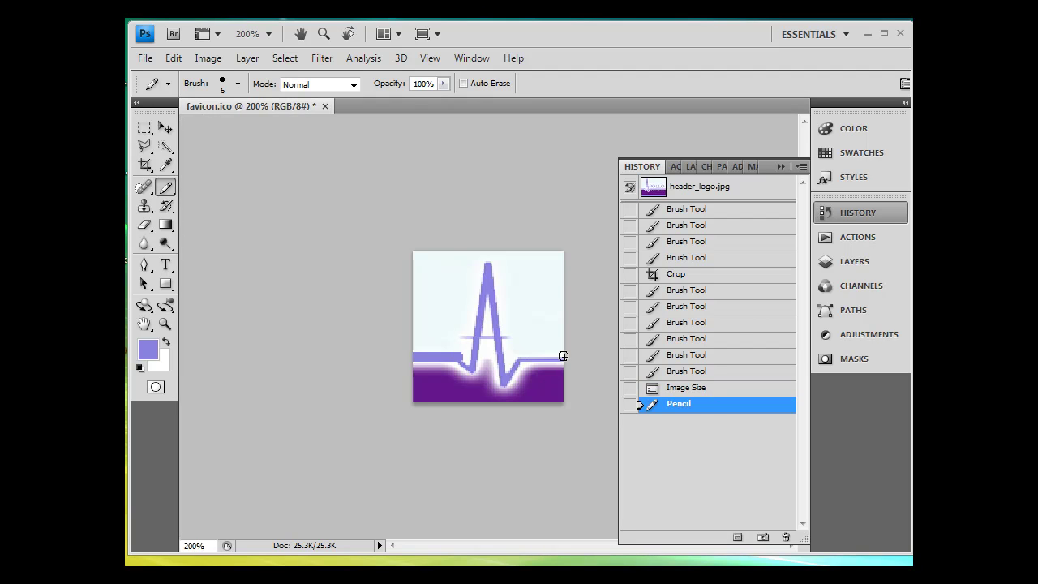
- Redraw the line's right section, then undo an extra stroke on the peak's right side
drag(563, 355, 535, 356)
drag(522, 354, 518, 354)
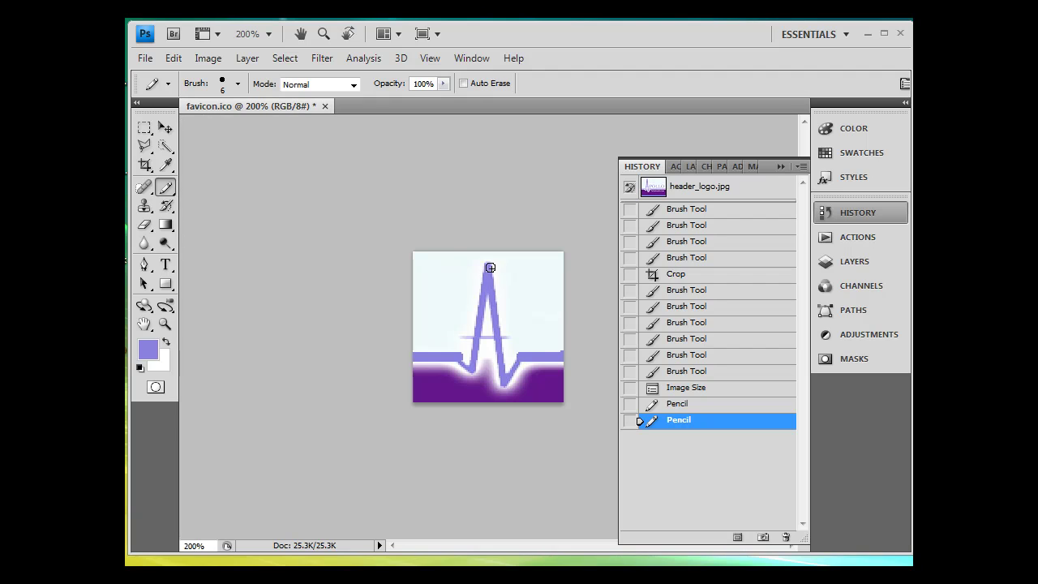
mouse_move(489, 267)
mouse_down()
mouse_move(505, 374)
mouse_move(518, 354)
mouse_up()
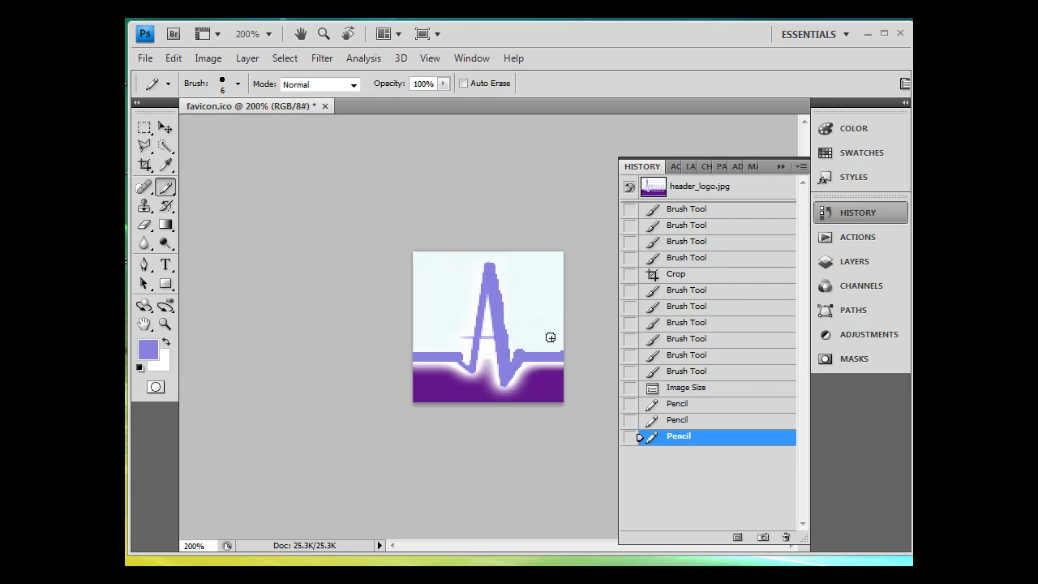
key(ctrl+z)
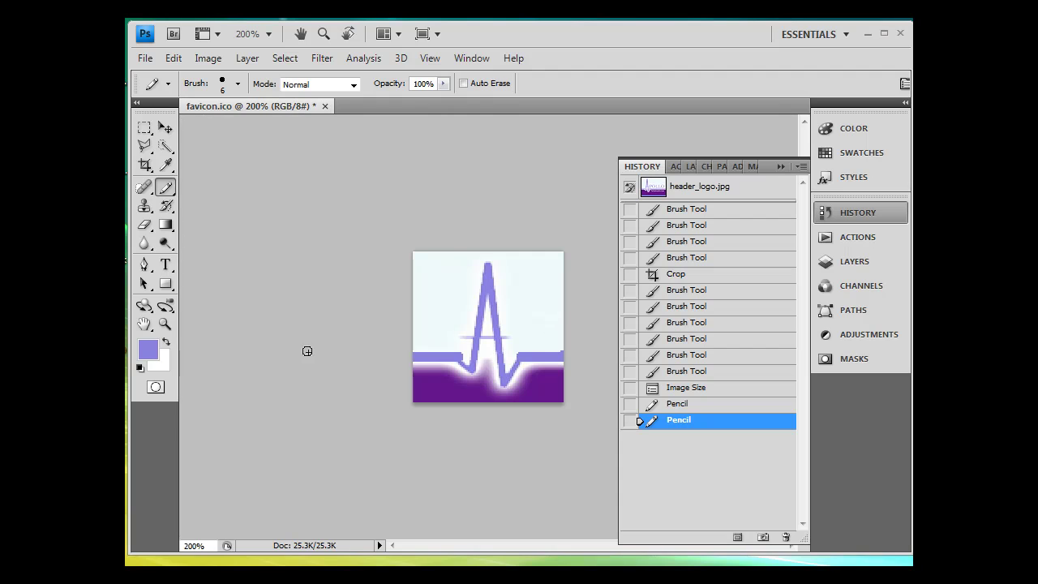
- Draw a Polygonal Lasso selection along the right edge of the A's spike
click(144, 146)
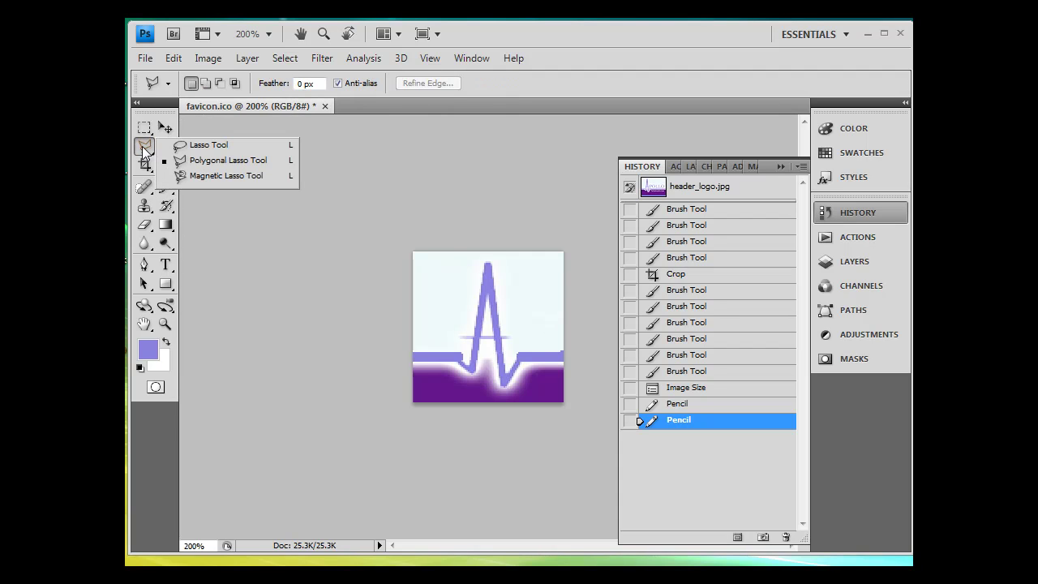
click(215, 162)
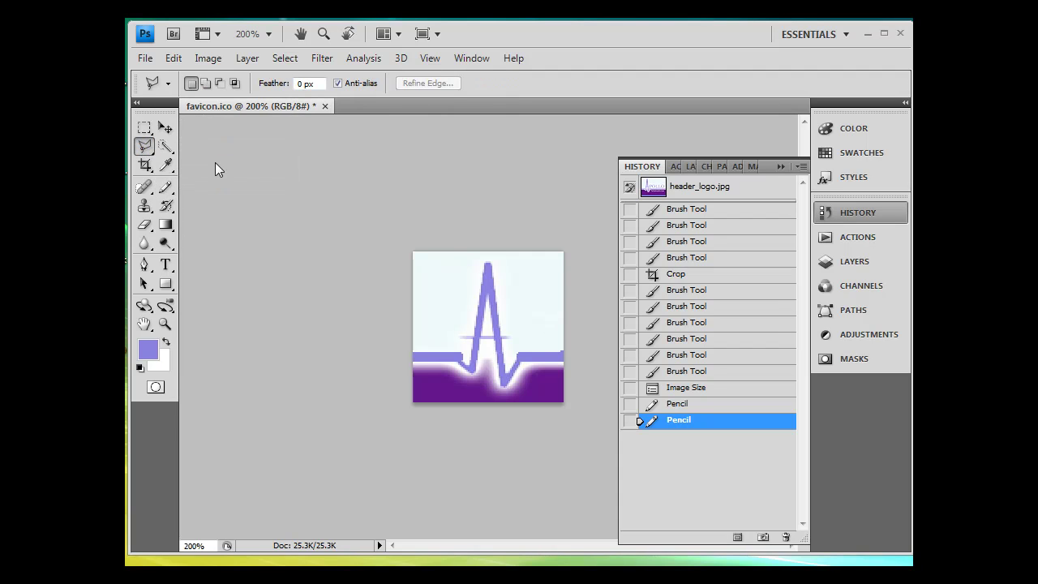
click(489, 262)
click(507, 370)
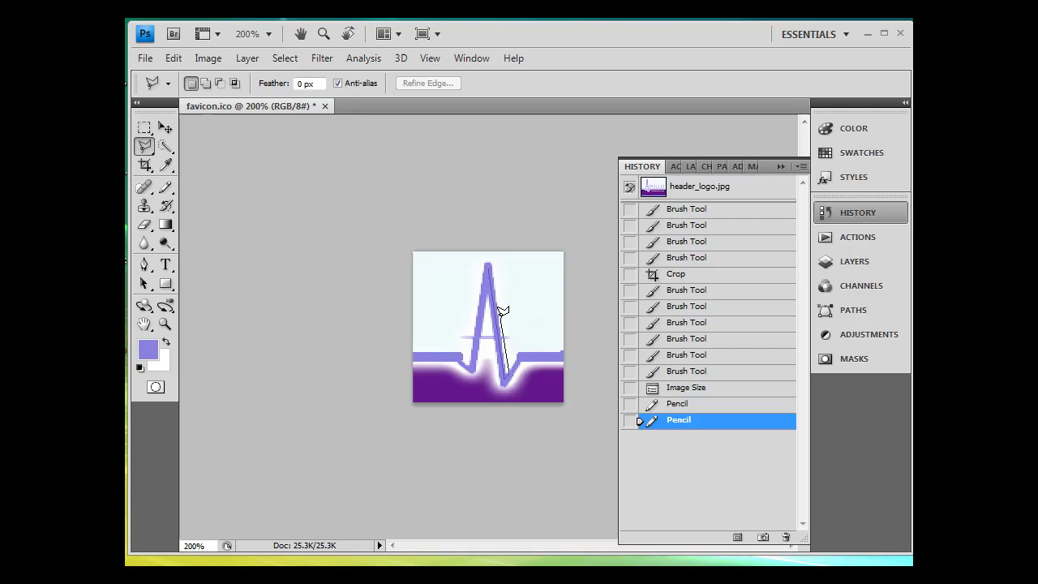
click(490, 262)
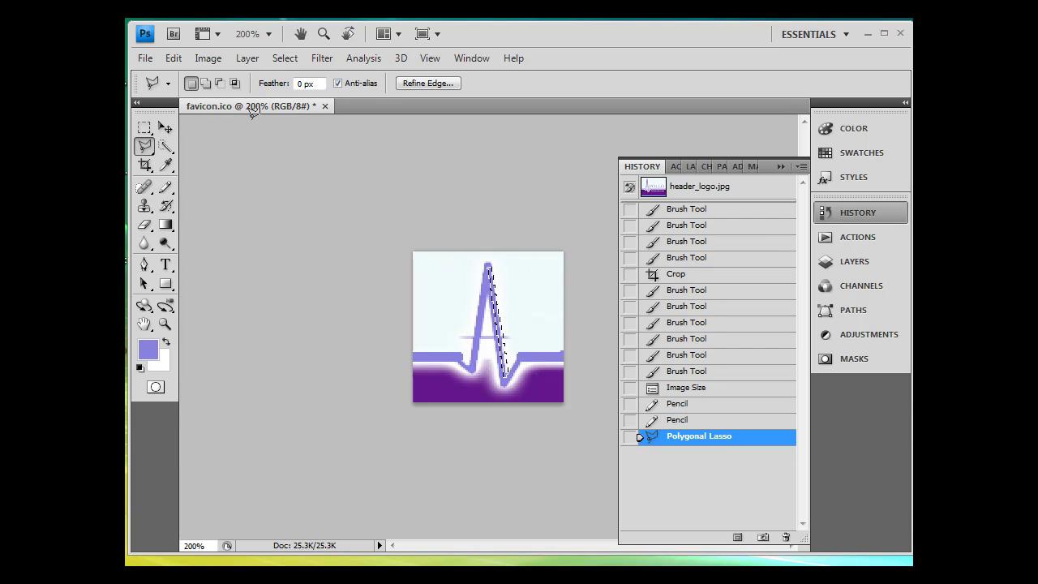
- Stroke the selection twice with 2 px purple, then deselect
click(174, 57)
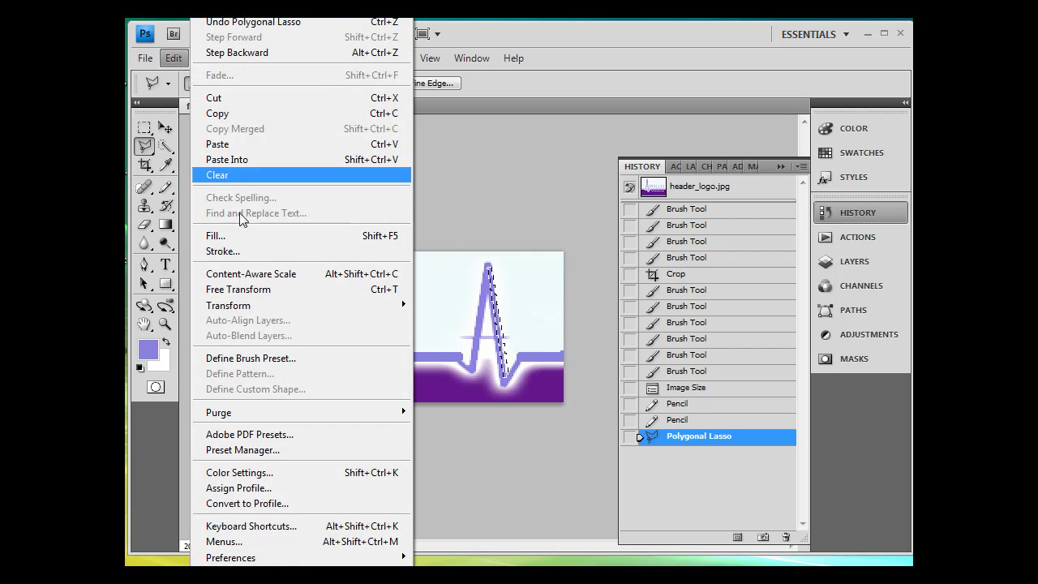
click(223, 251)
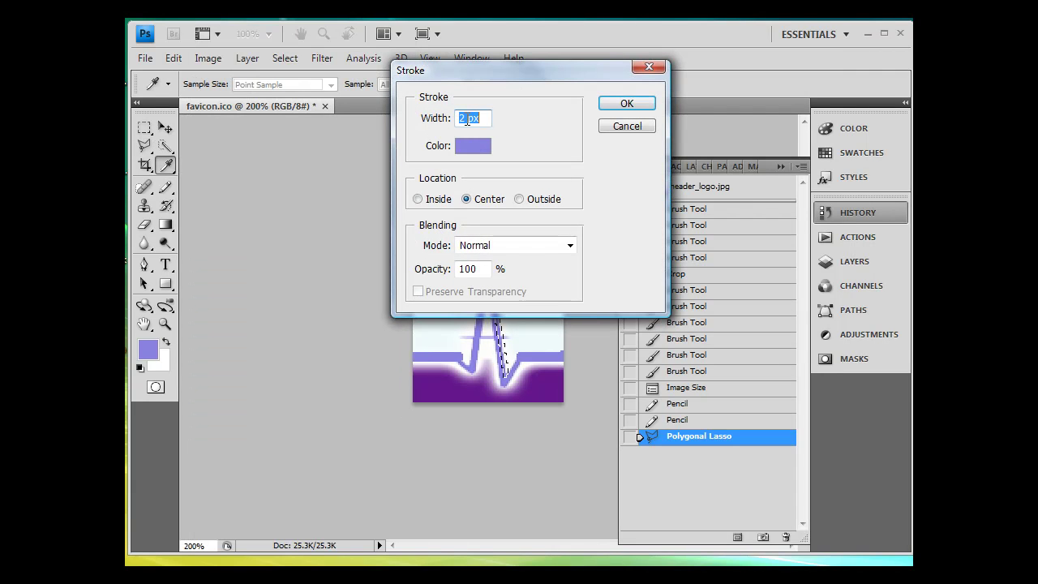
click(462, 119)
click(624, 104)
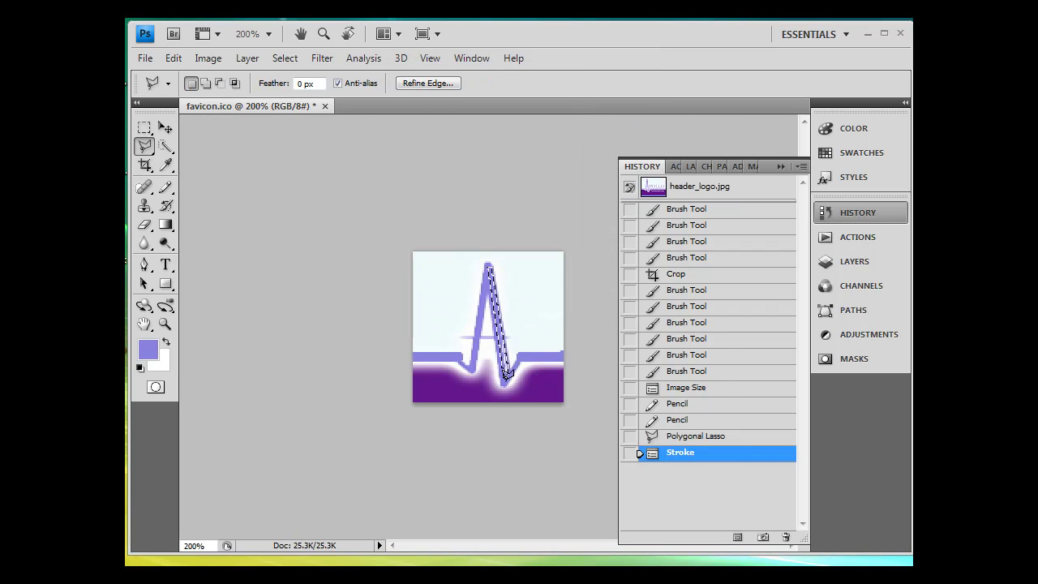
click(174, 57)
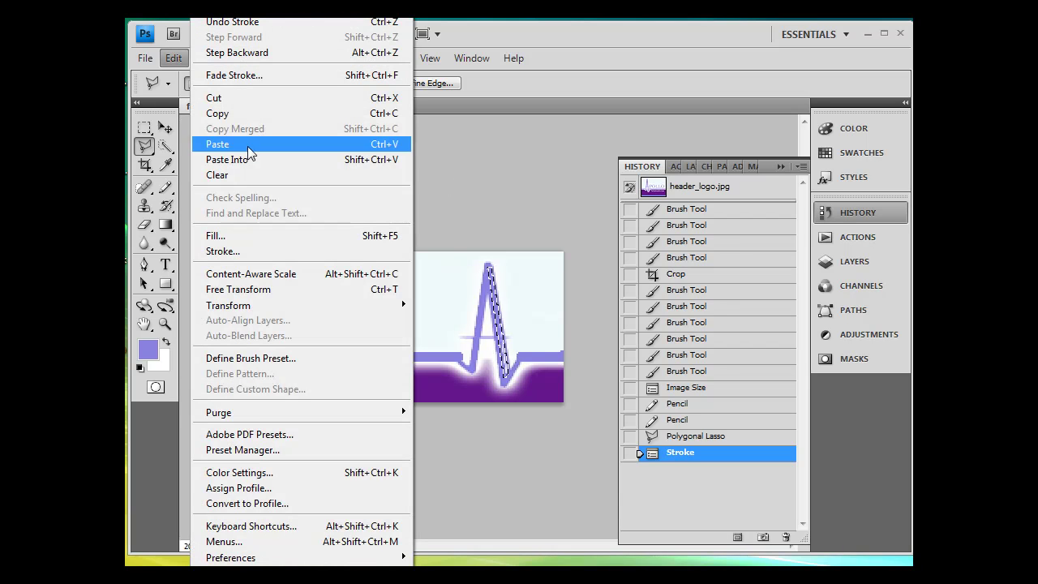
click(231, 251)
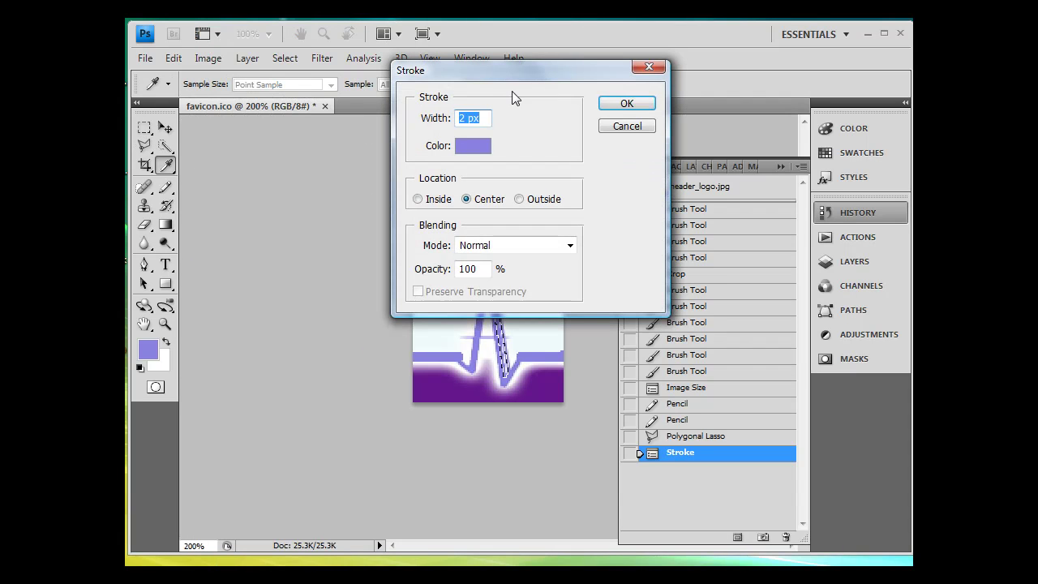
click(625, 109)
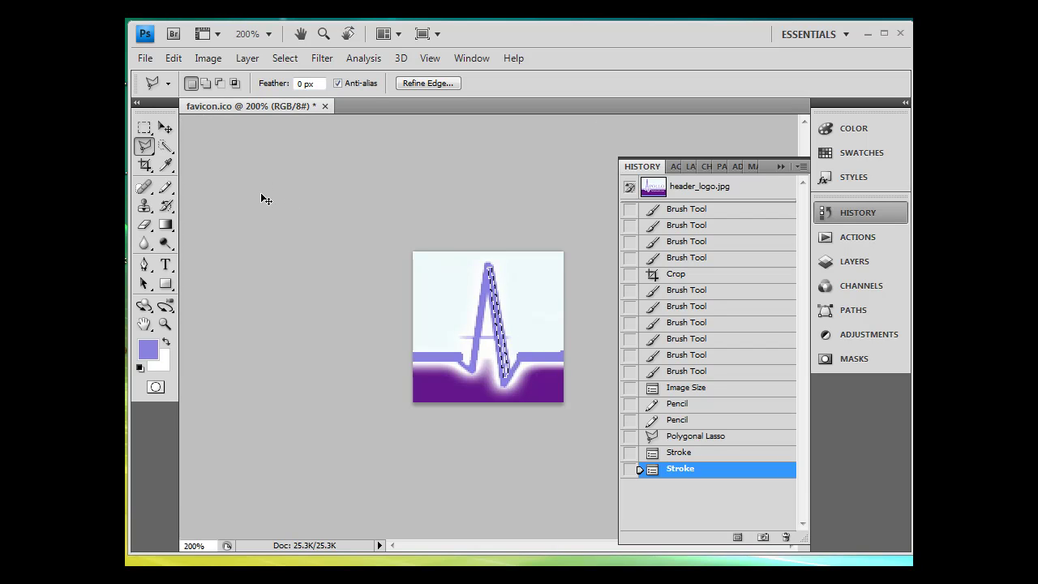
key(ctrl+d)
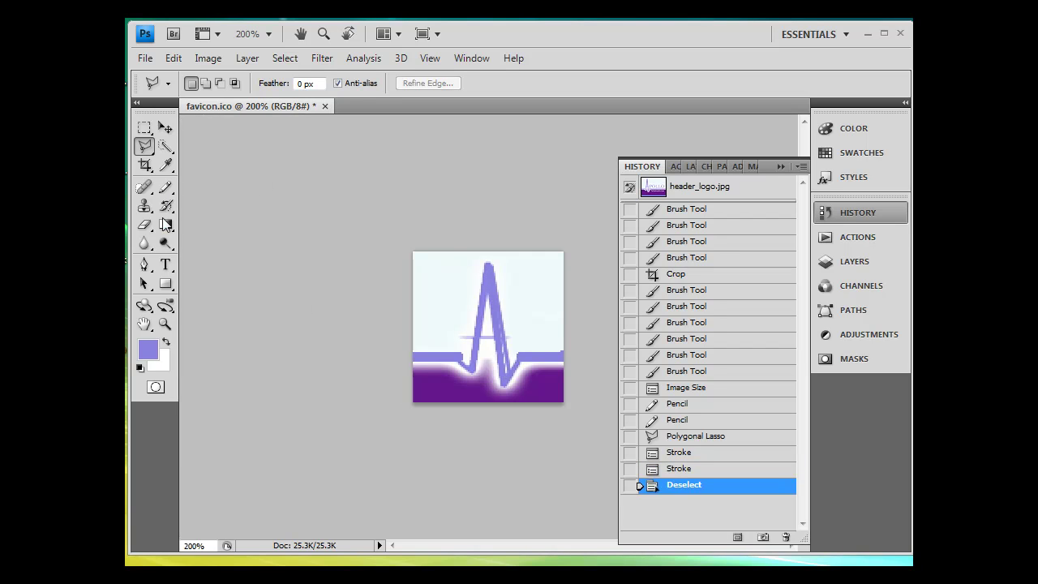
- Pencil three purple touch-ups at the spike's base, the line's right end and the lower-left band
click(165, 186)
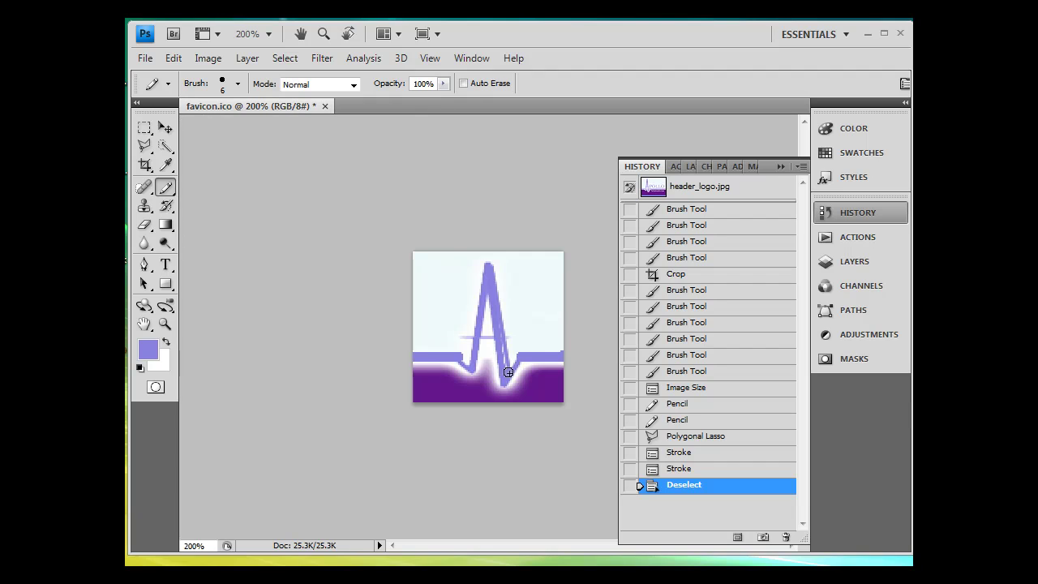
click(497, 323)
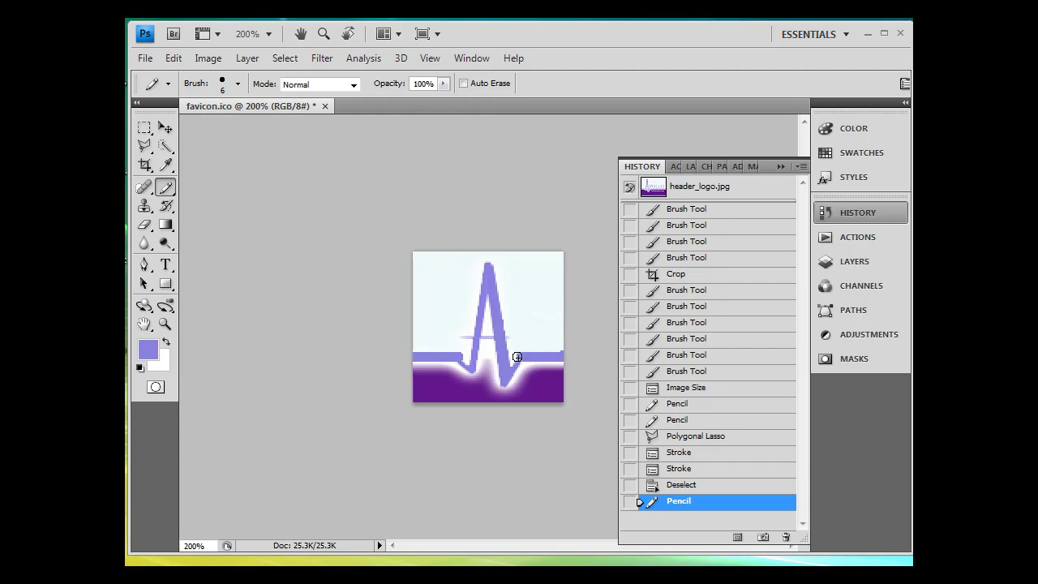
click(511, 367)
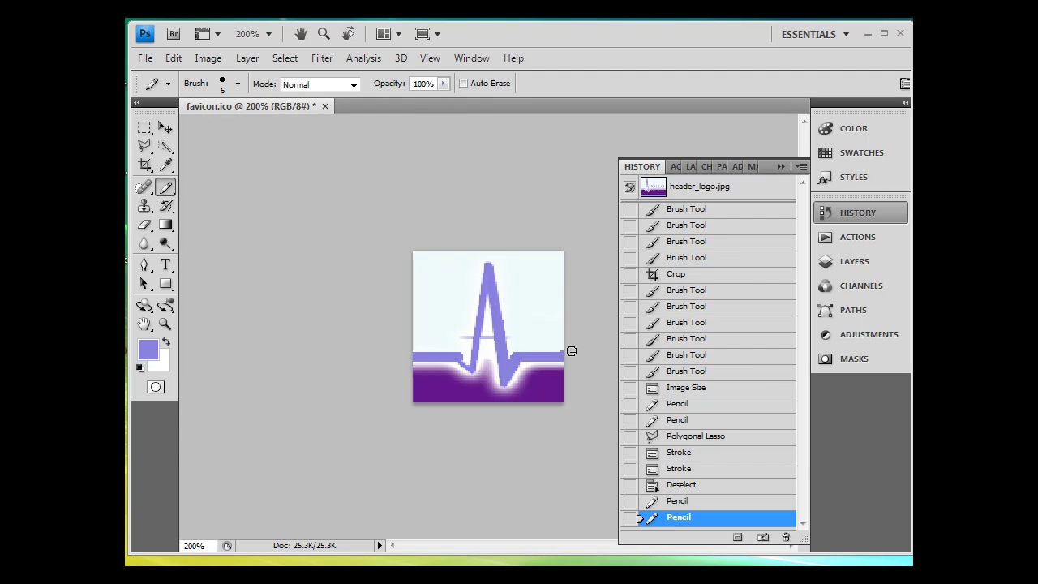
click(464, 359)
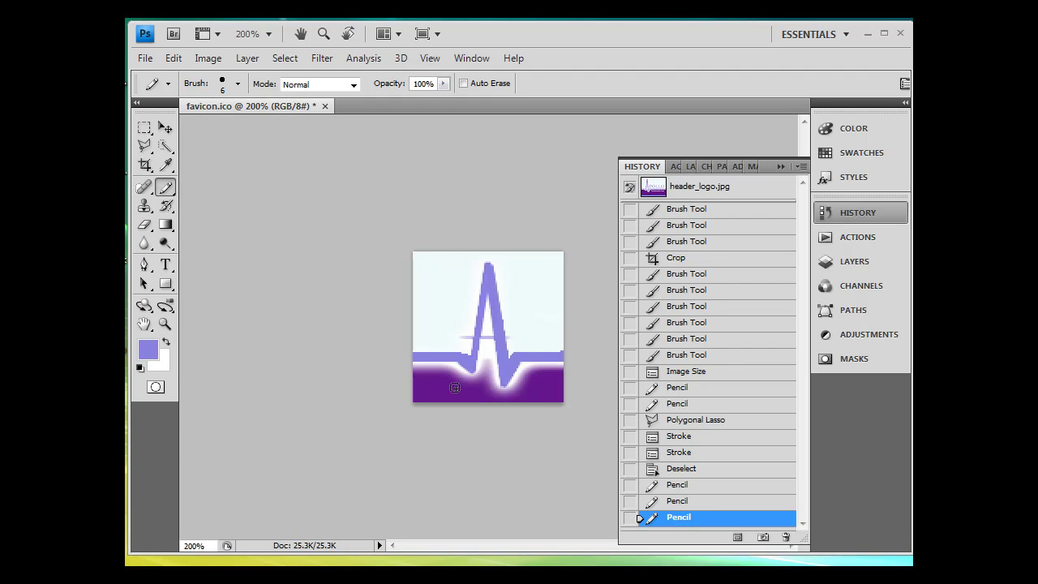
- Draw a Polygonal Lasso selection along the left edge of the A's spike
click(144, 145)
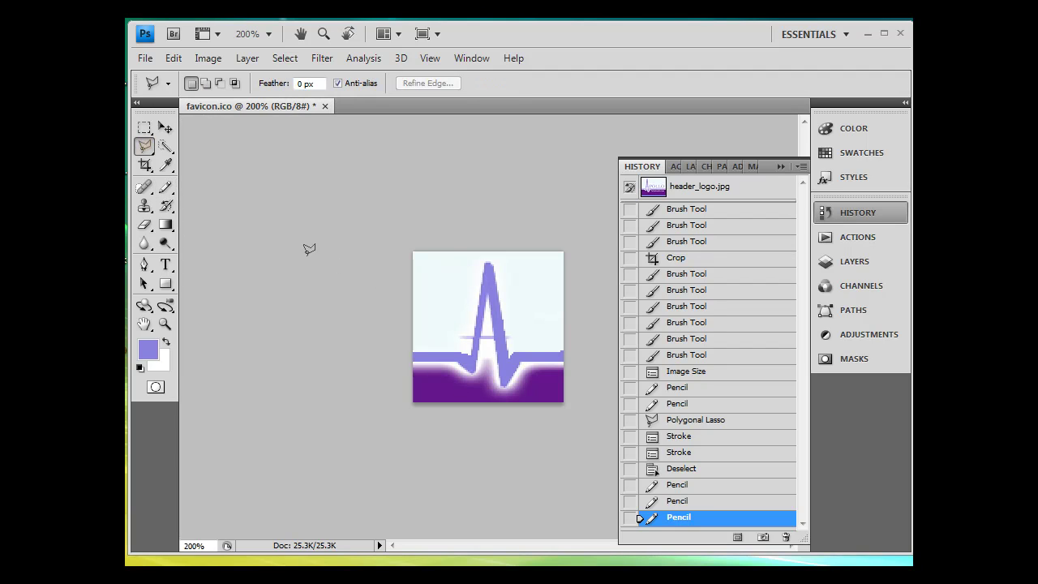
click(467, 353)
double_click(486, 260)
click(523, 235)
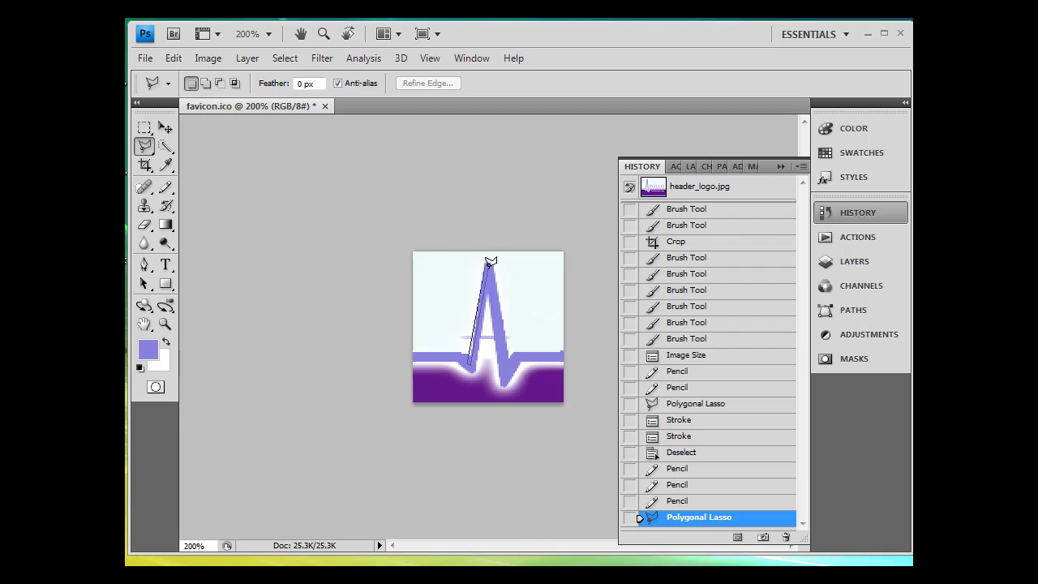
double_click(488, 262)
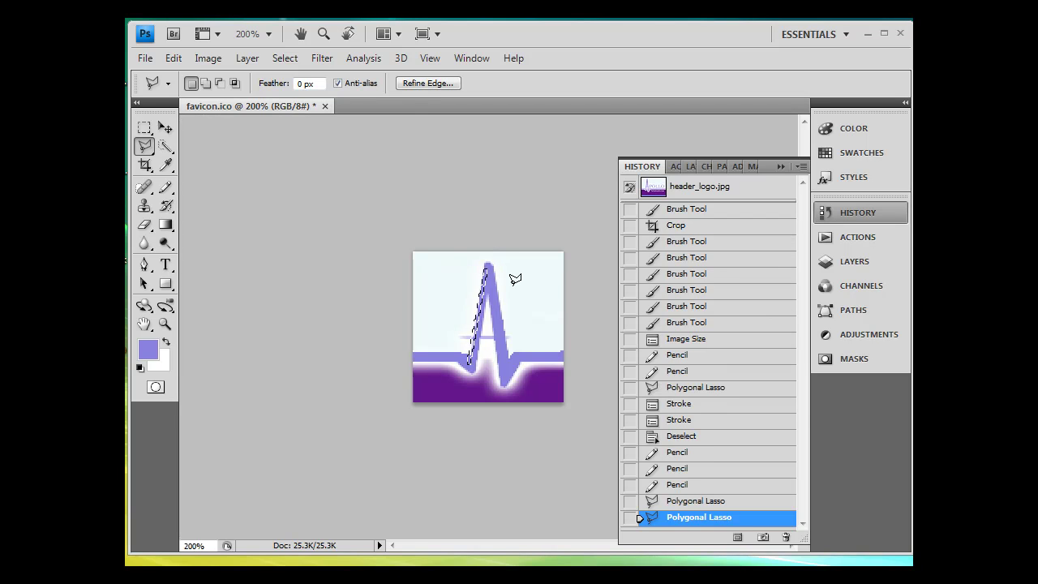
- Stroke the left-edge selection with 2 px purple and deselect
click(174, 58)
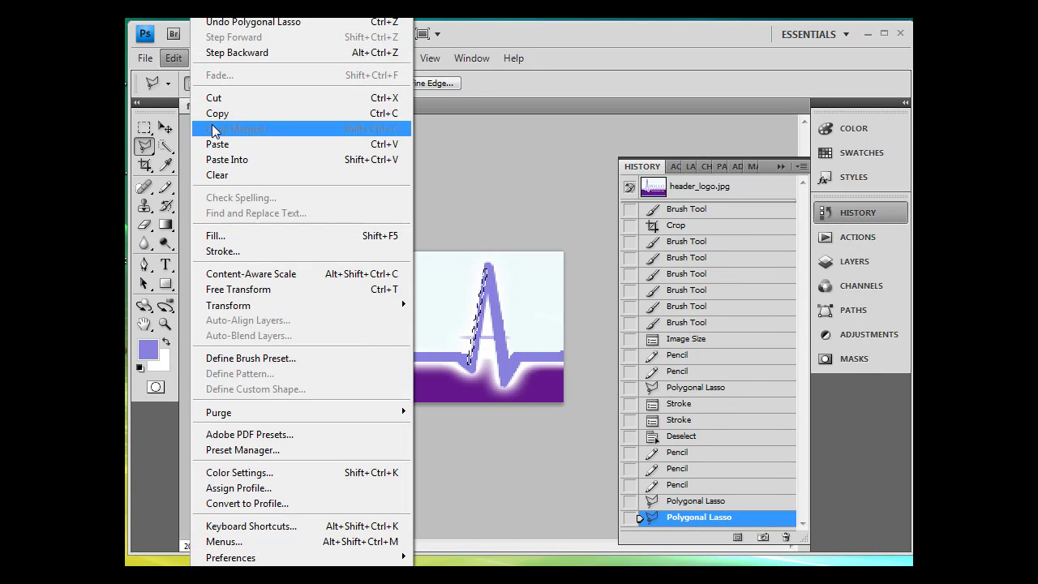
click(227, 251)
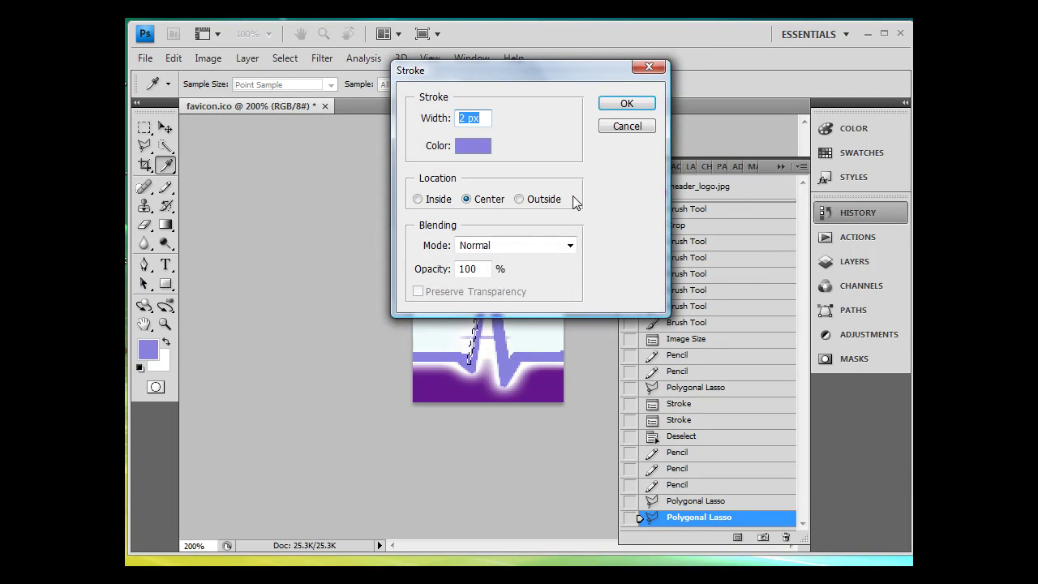
click(619, 103)
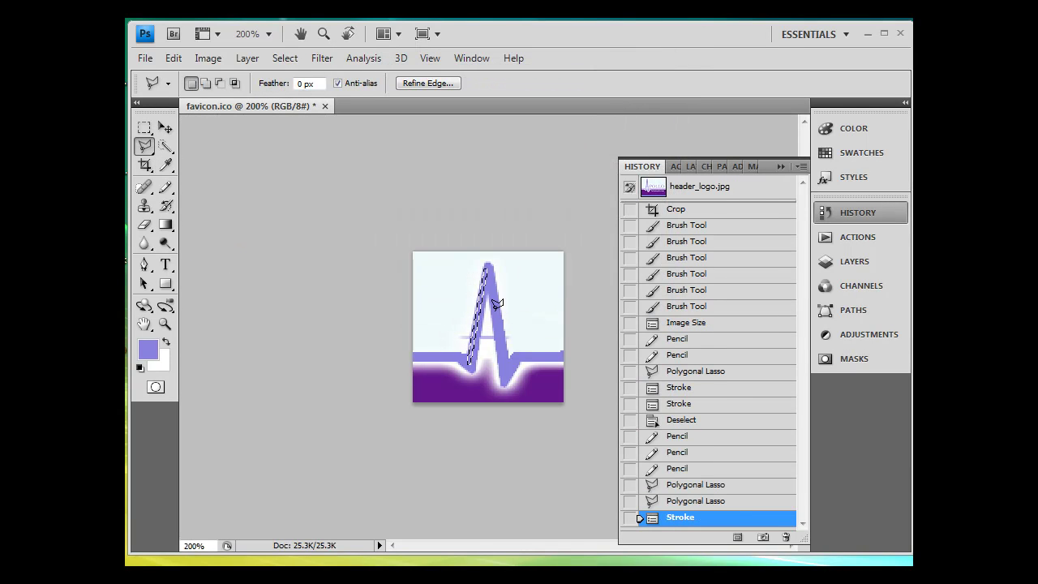
key(ctrl+d)
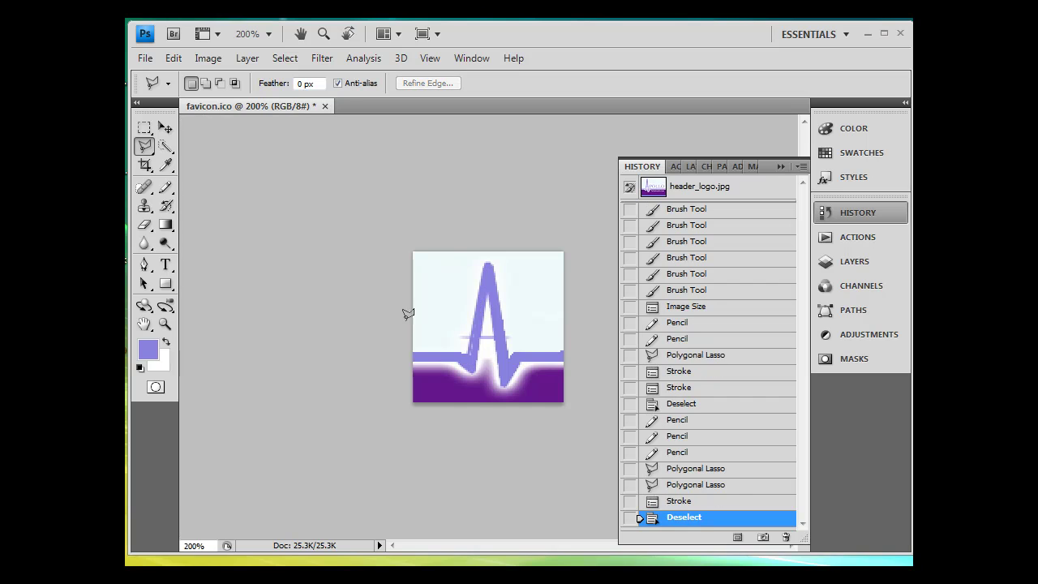
- Pencil purple pixels onto the A's stroke and draw a crossbar across the A
click(165, 186)
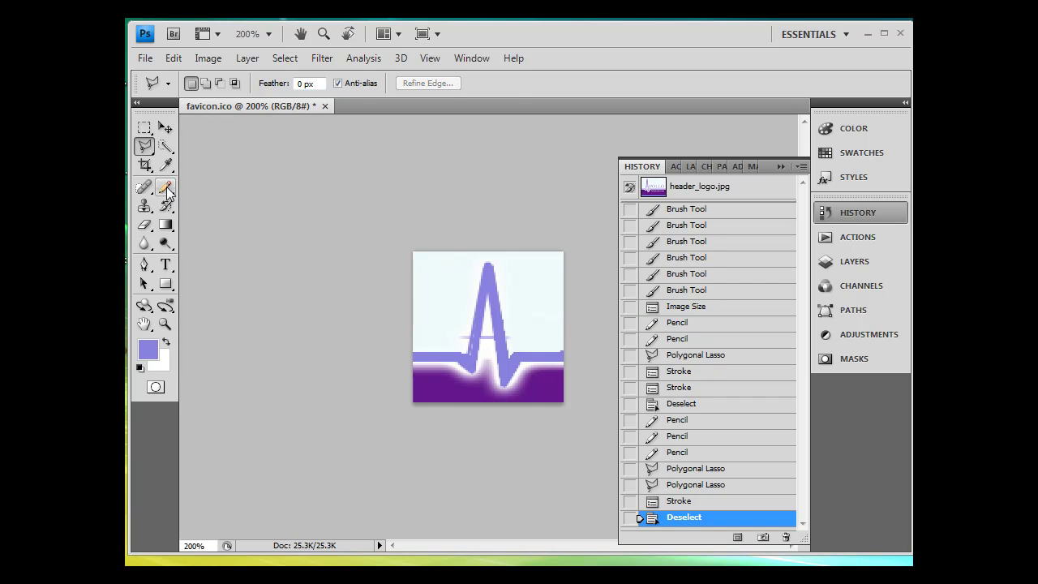
click(473, 344)
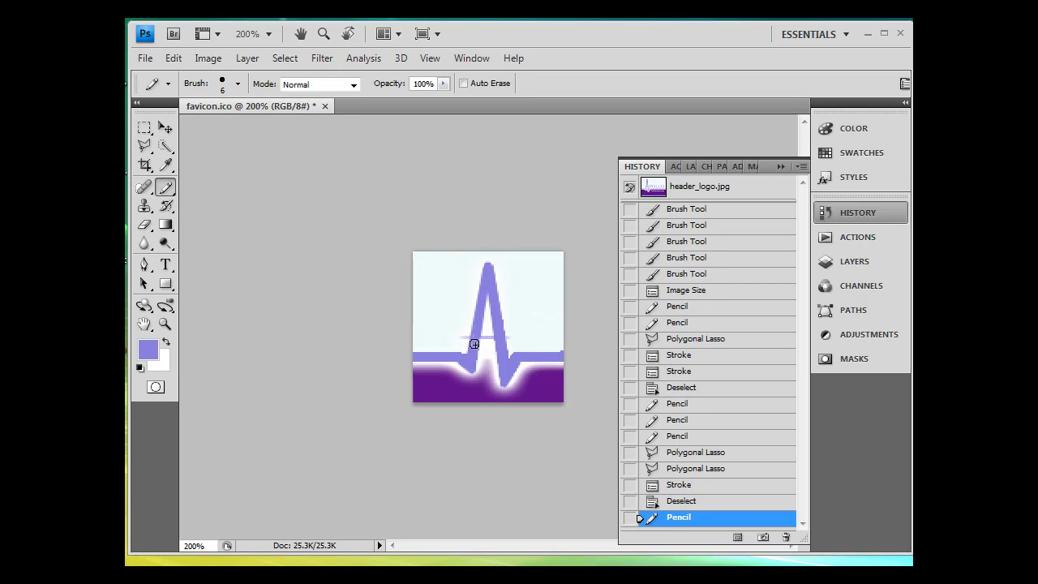
click(472, 341)
click(476, 337)
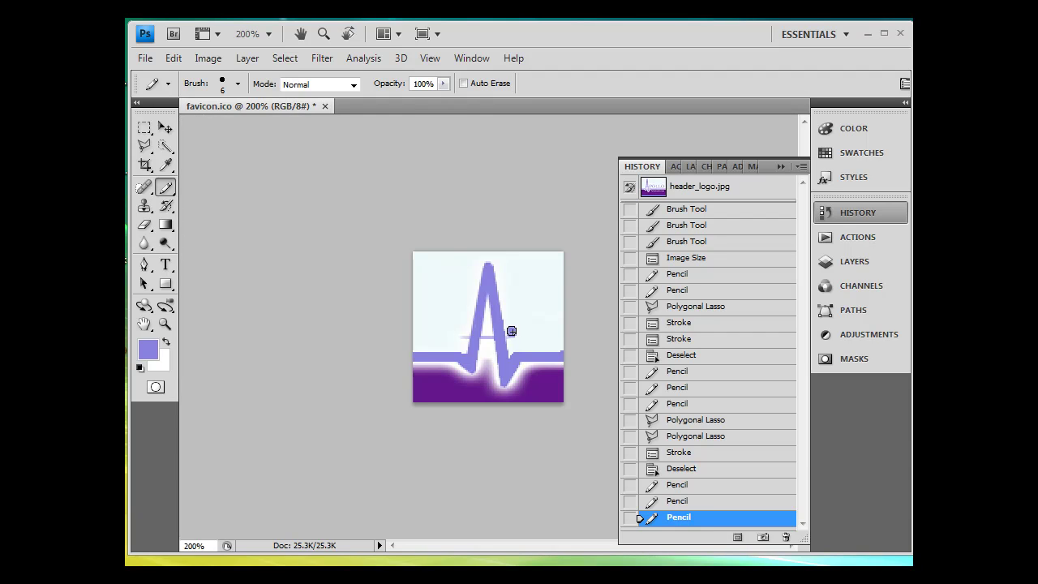
drag(511, 330, 460, 332)
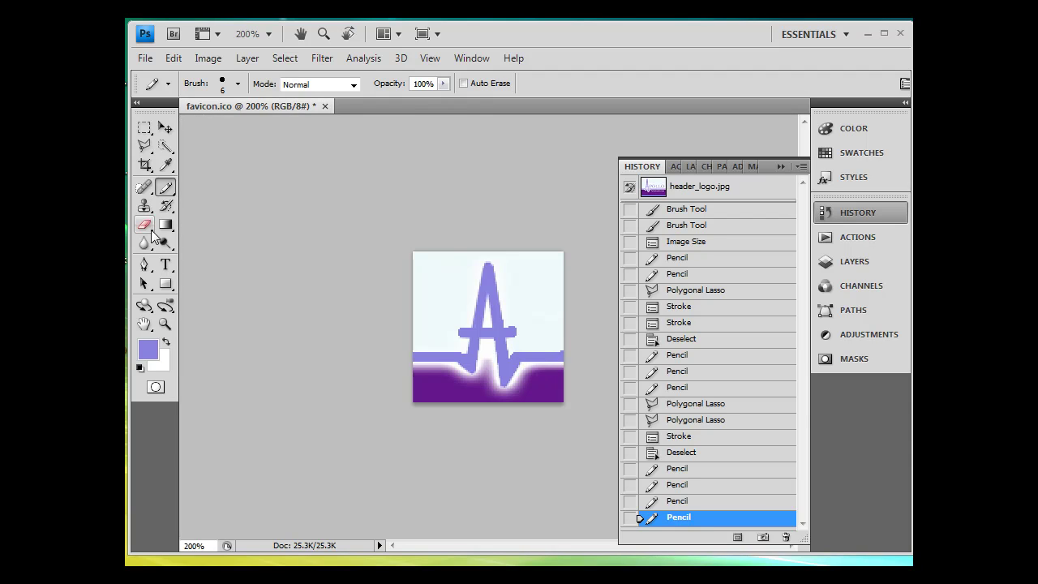
- Sample the pale background colour and pencil over two stray marks with it
click(166, 165)
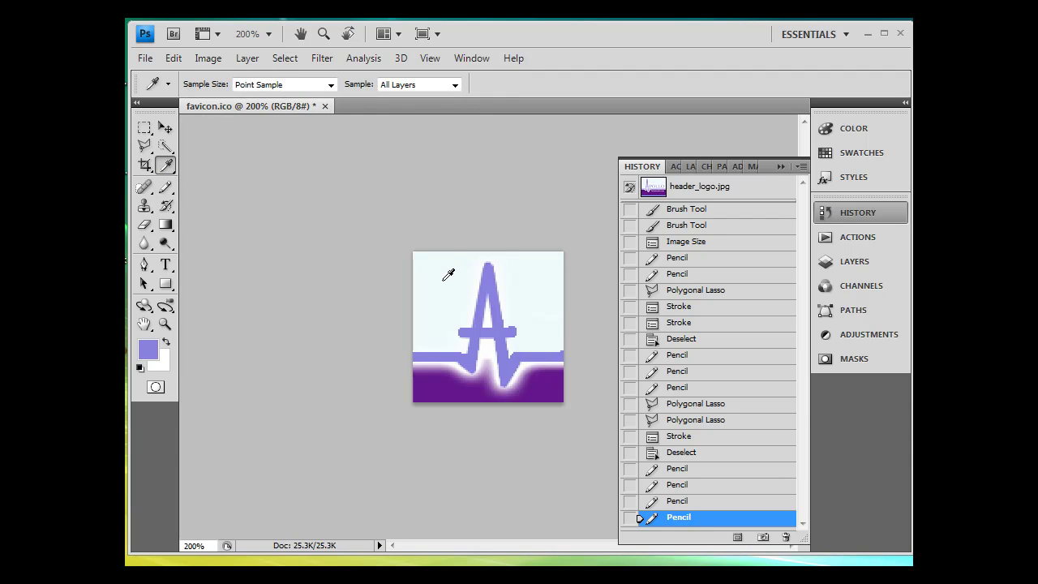
click(444, 280)
click(166, 188)
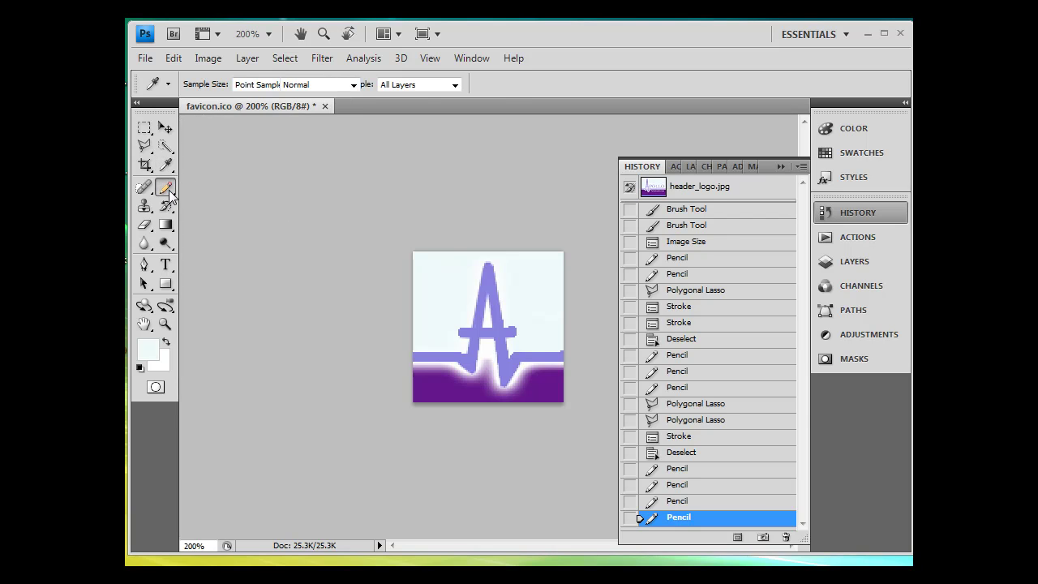
click(511, 322)
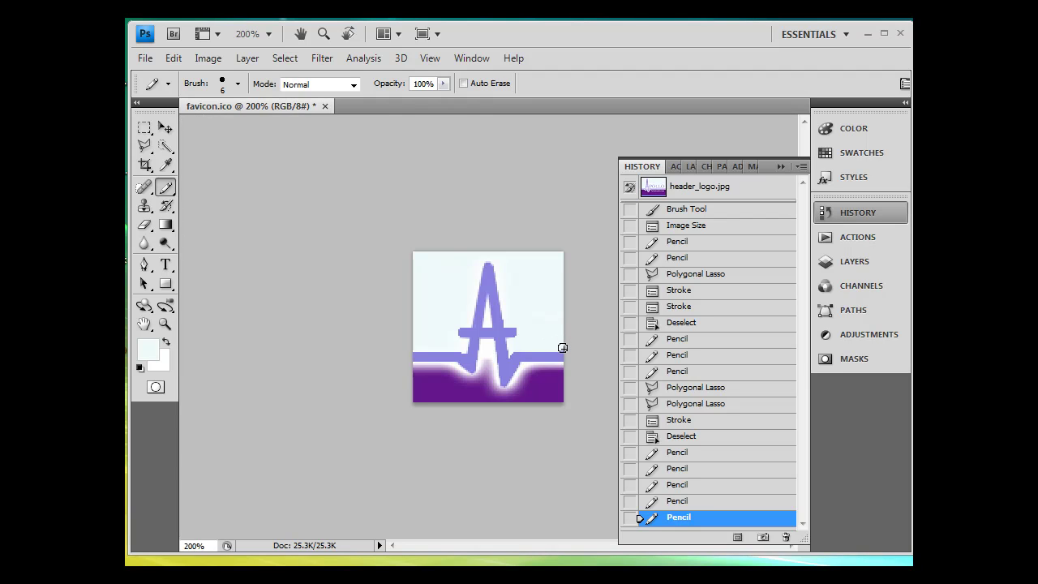
click(512, 241)
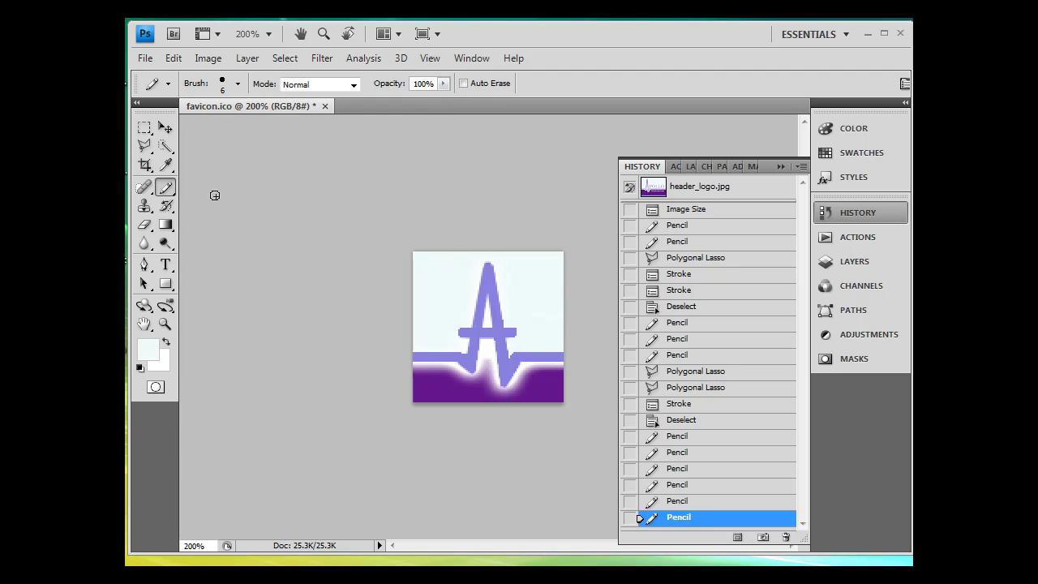
- Resize the image to 16 × 16 pixels in Image Size, then zoom out to view it
click(207, 58)
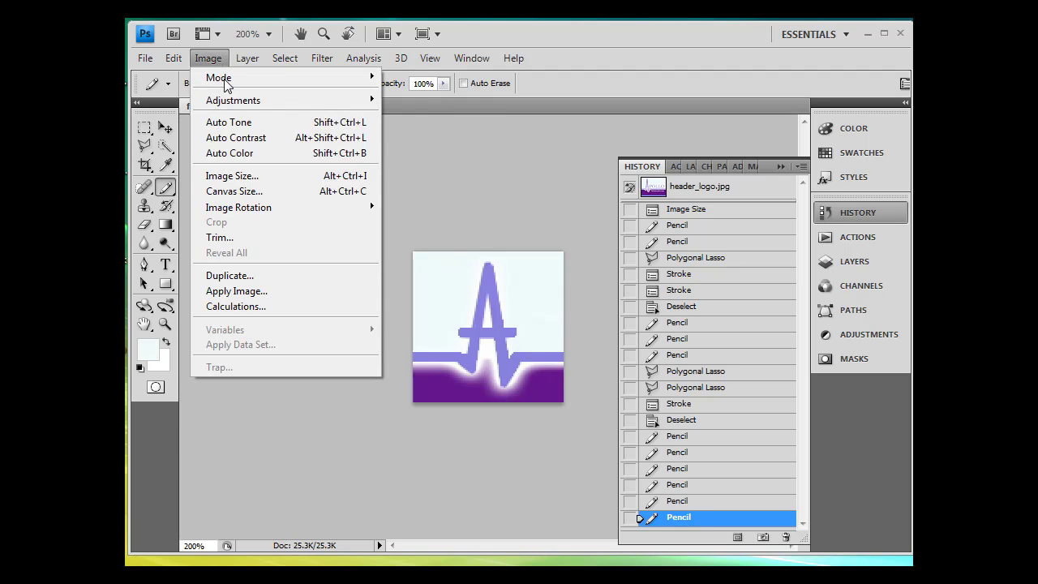
click(254, 176)
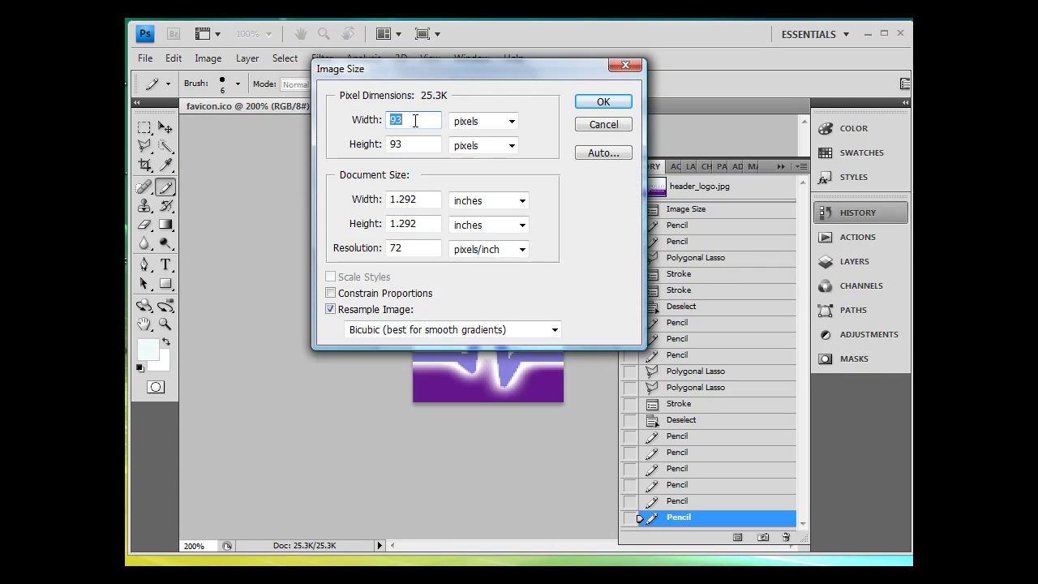
text(16)
double_click(409, 139)
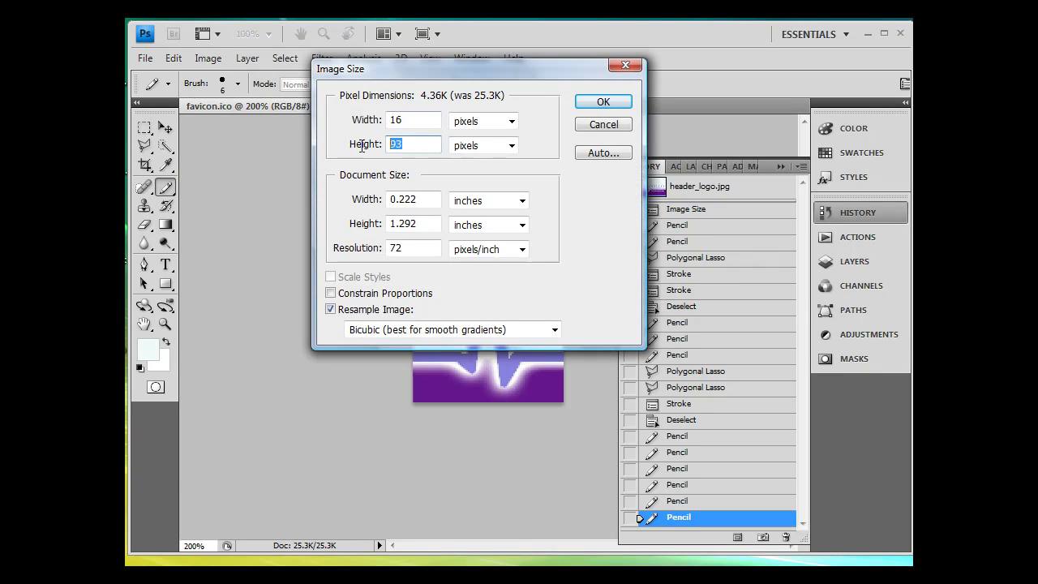
text(16)
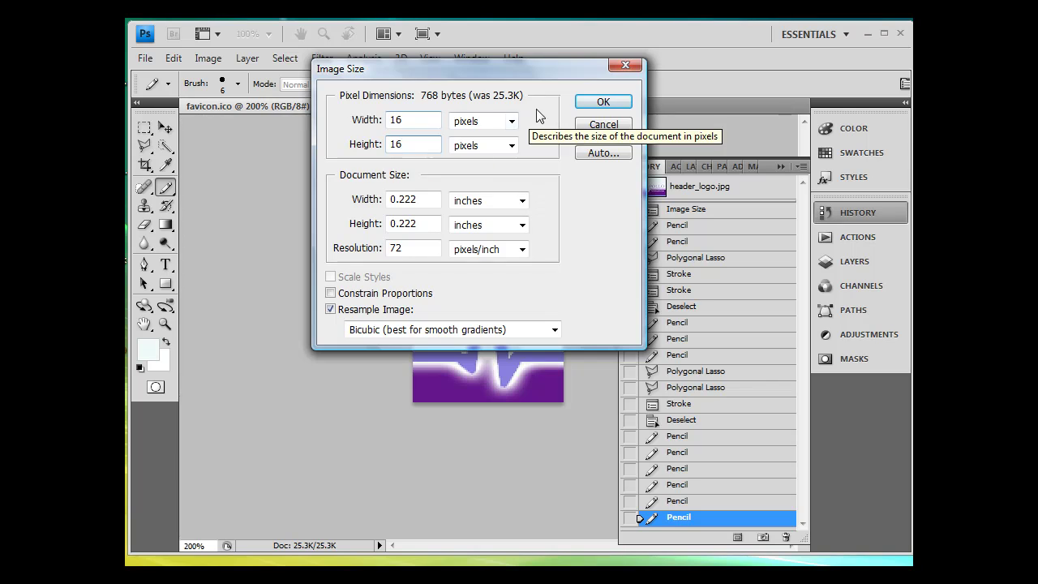
click(600, 103)
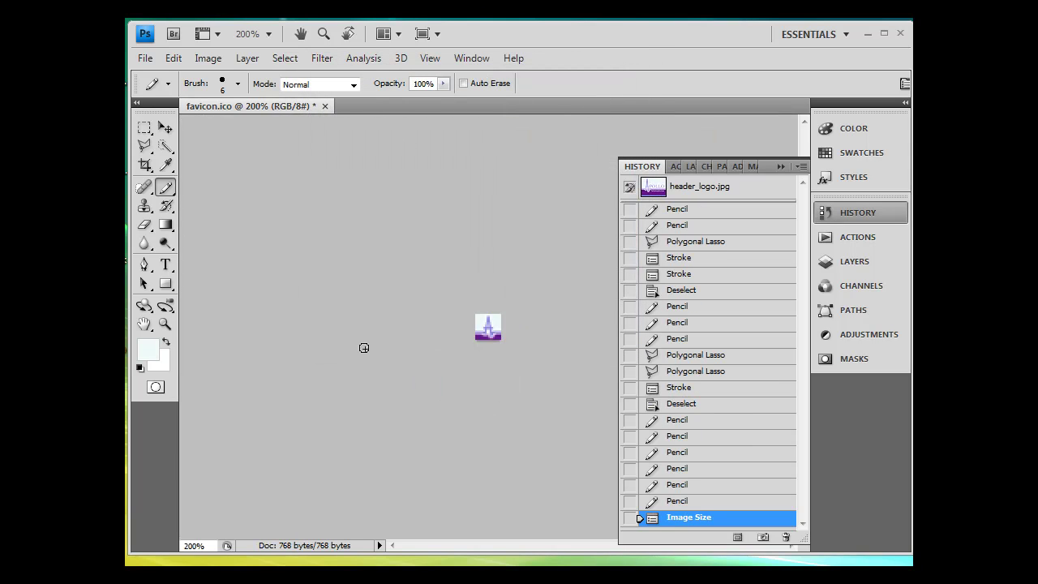
key(ctrl+minus)
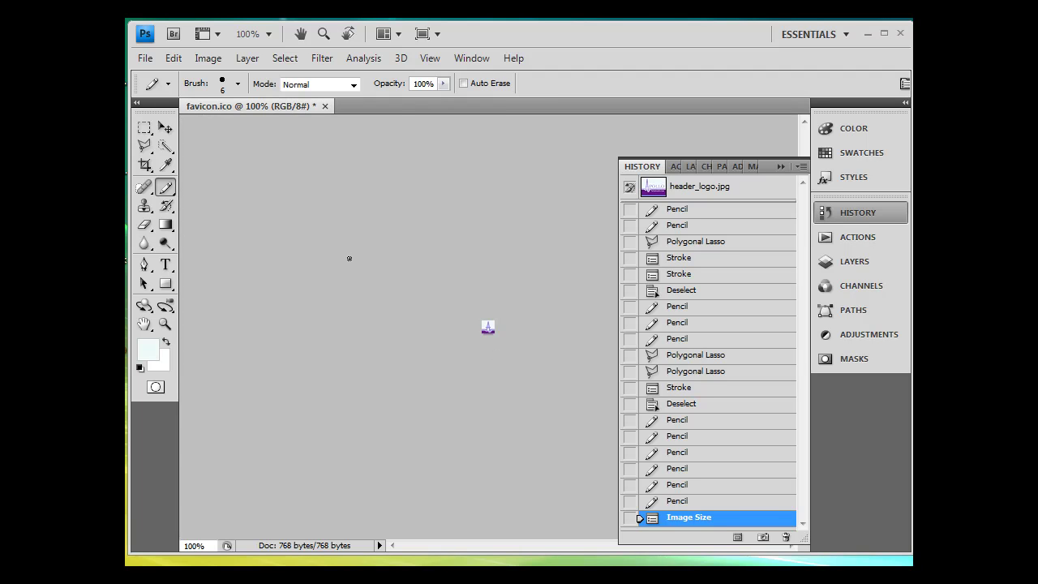
- Start Save As with BMP chosen as the file format
click(145, 58)
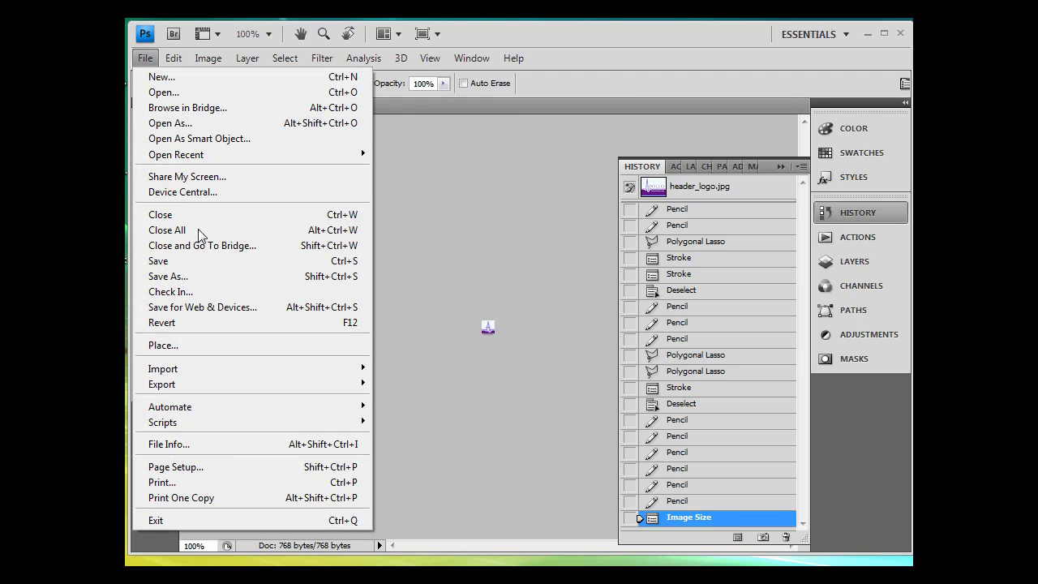
click(208, 276)
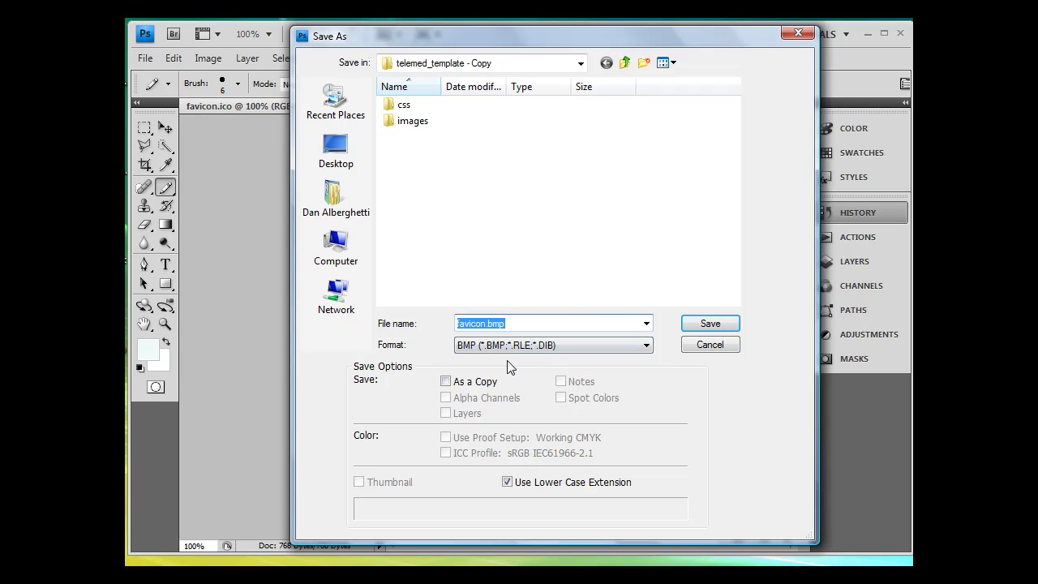
click(529, 347)
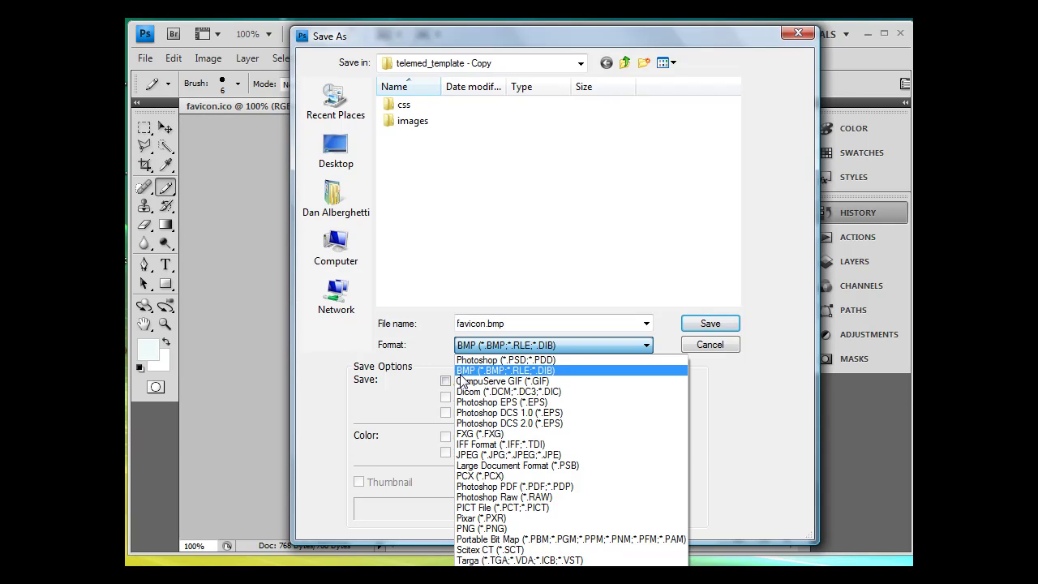
click(542, 370)
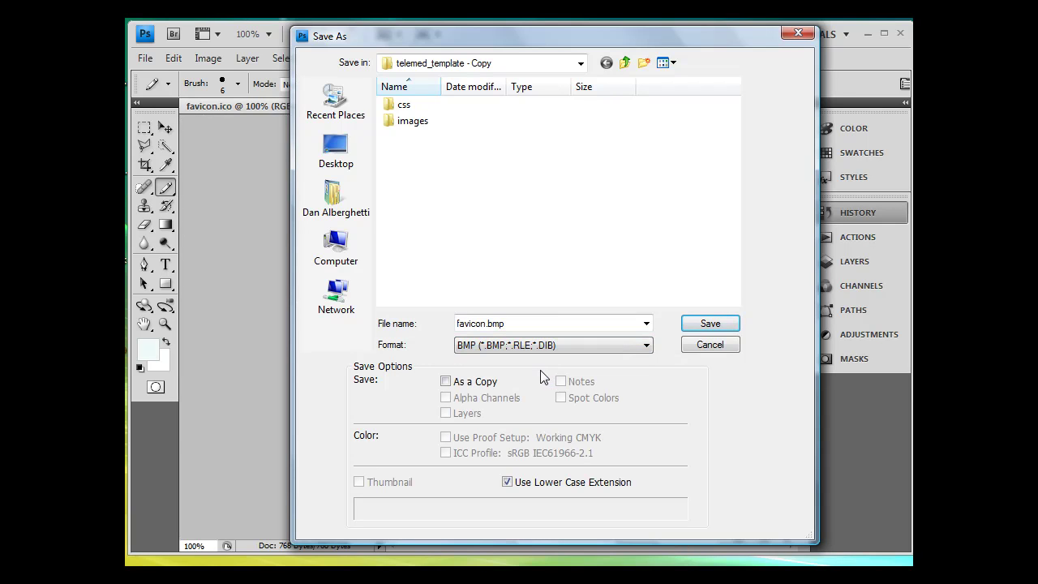
- Save as favicon.ico, replacing the existing file, with Windows 24-bit BMP options
double_click(488, 323)
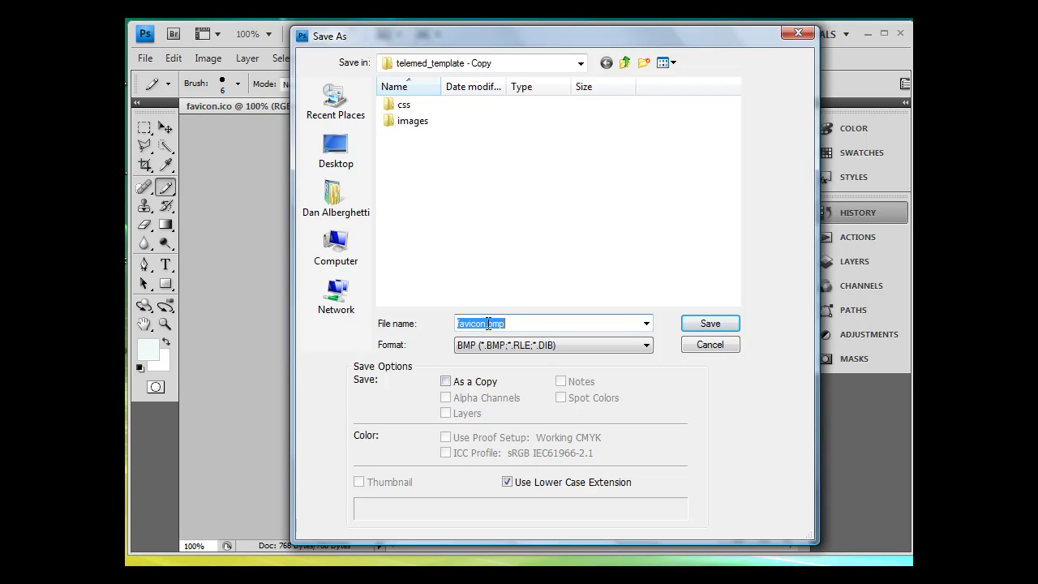
click(536, 324)
key(BackSpace)
key(BackSpace)
key(BackSpace)
text(i)
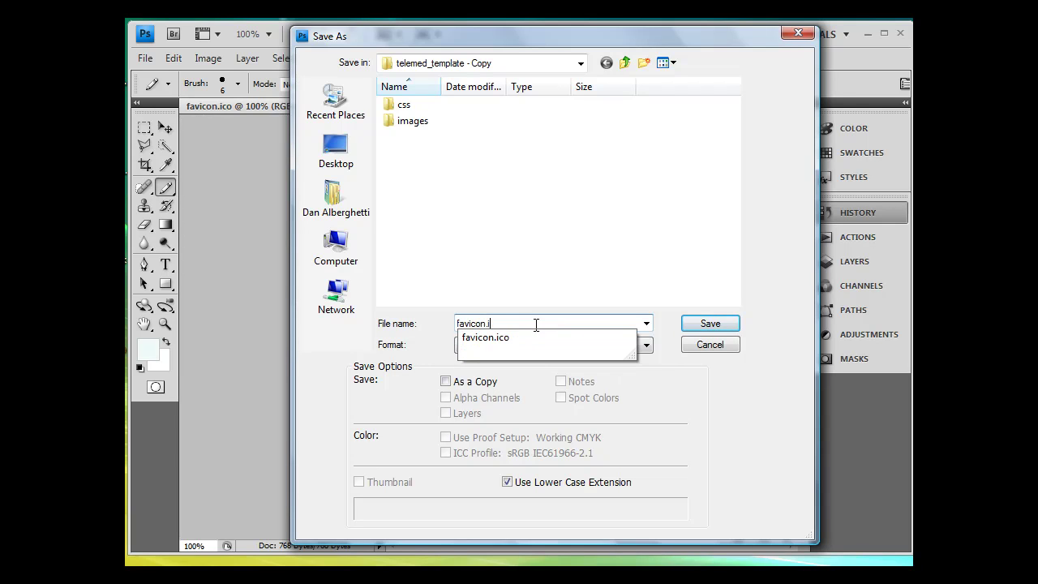
text(co)
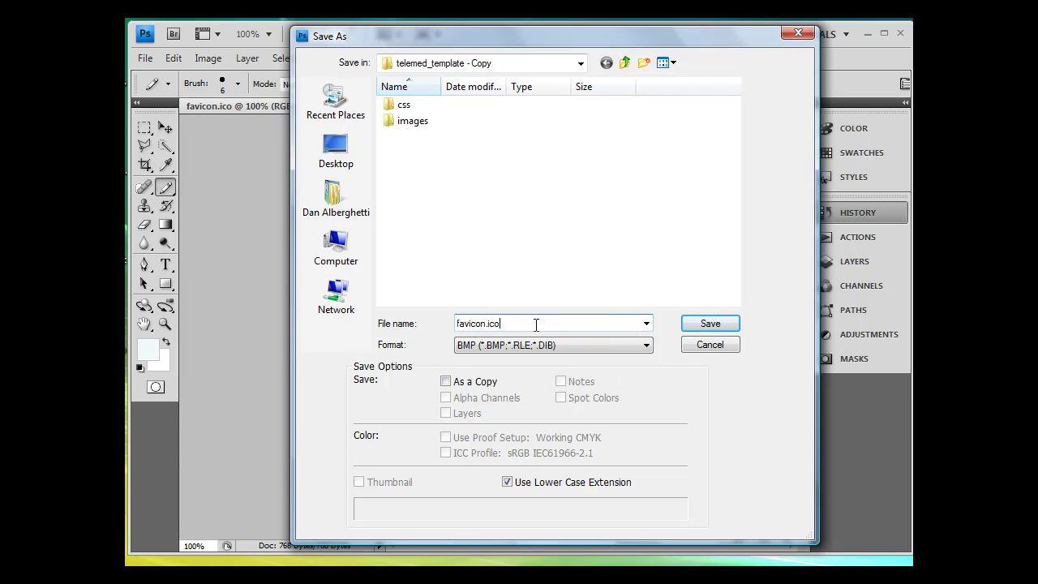
click(710, 325)
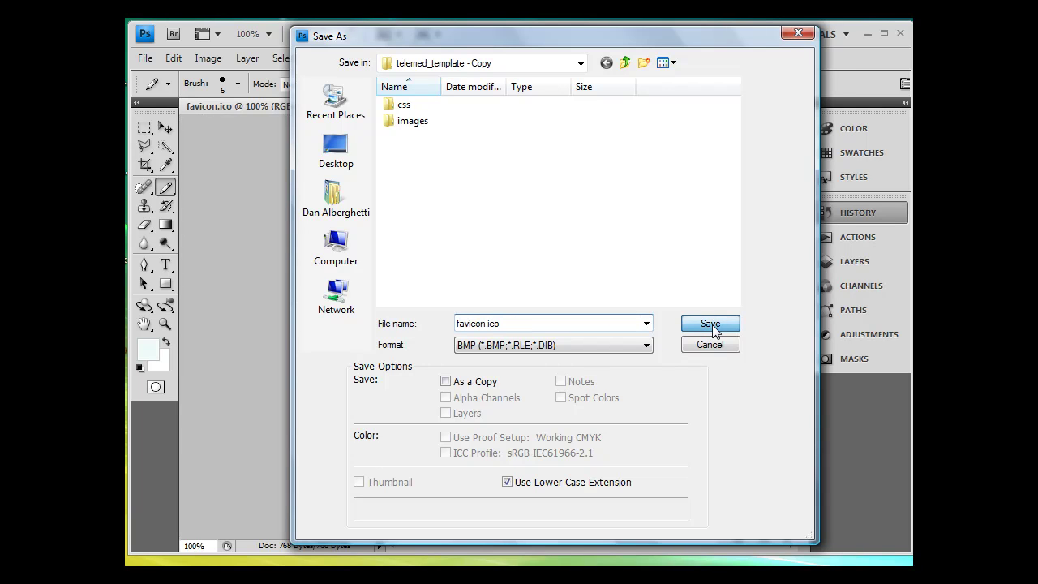
click(512, 236)
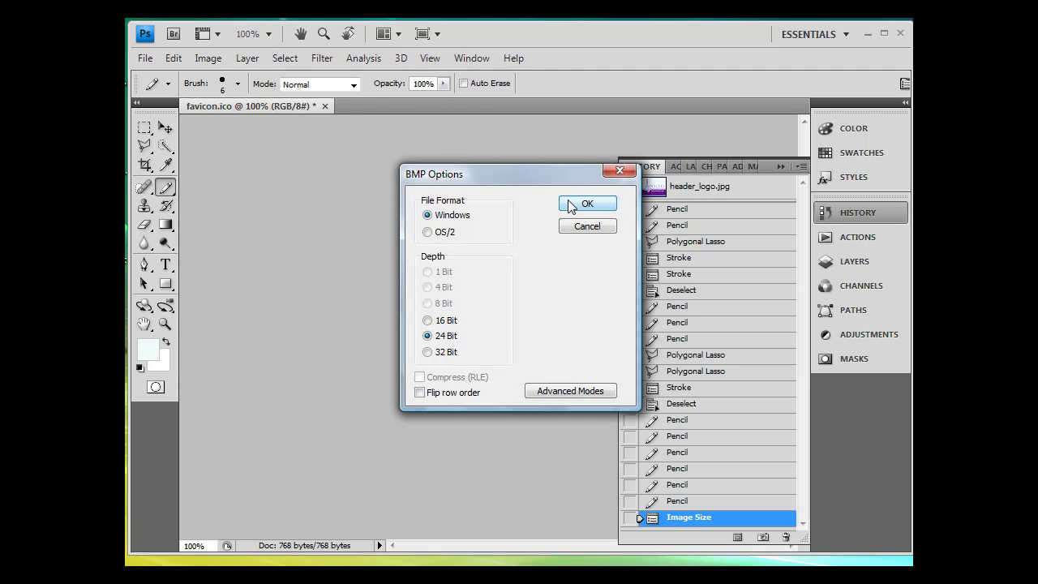
click(579, 204)
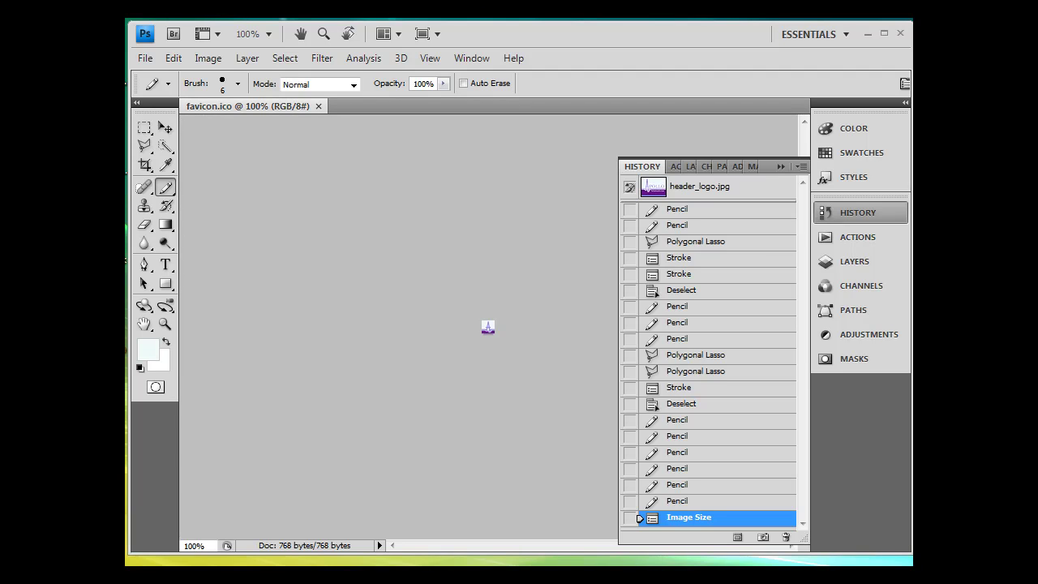
- Restore Photoshop's window size, then bring Firefox forward and nudge it left
double_click(758, 34)
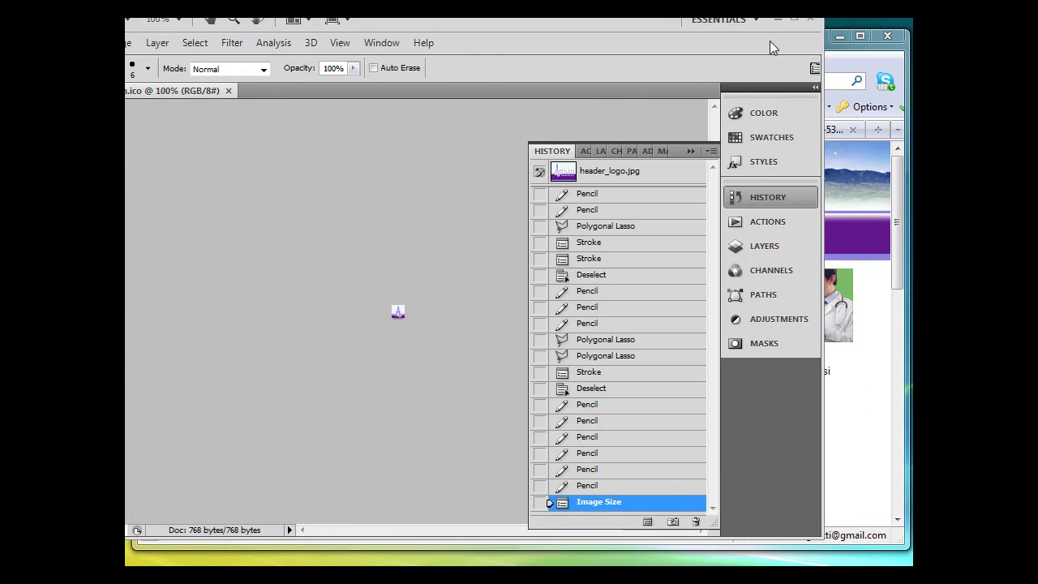
click(823, 45)
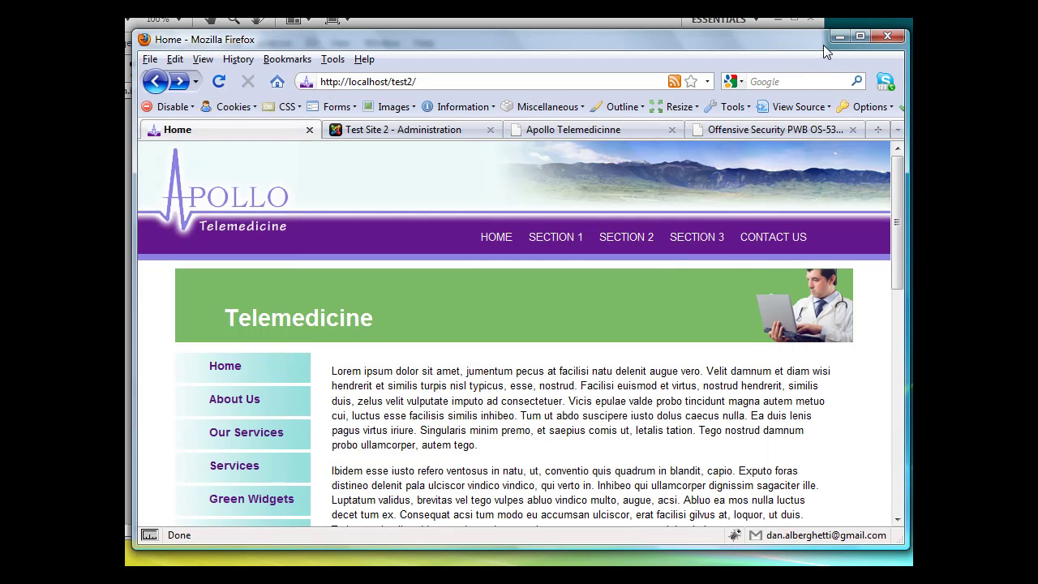
drag(823, 45, 758, 39)
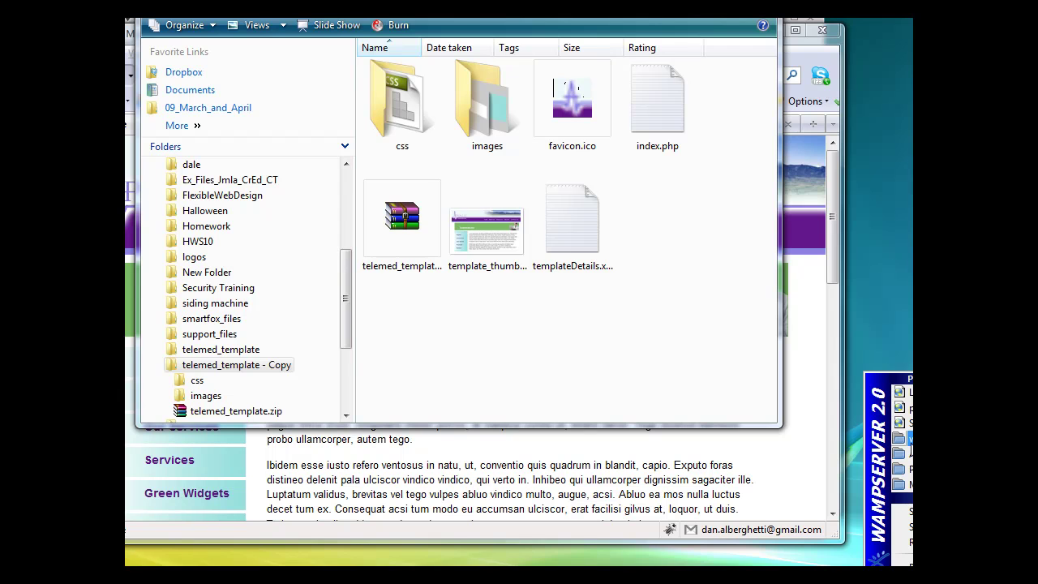
- Open the WAMP www folder and browse to test2\templates\telemed_template
click(907, 438)
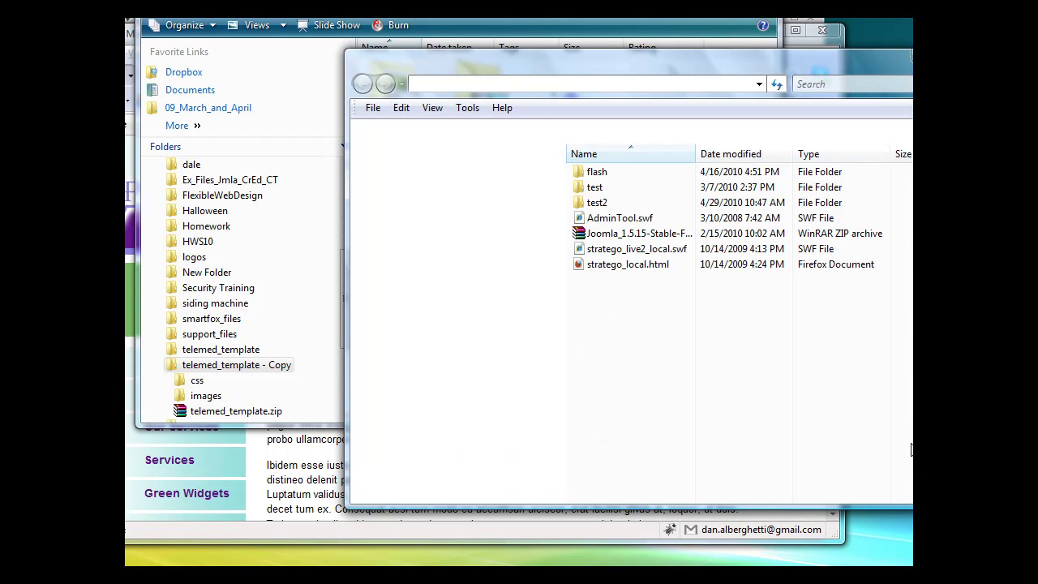
drag(754, 60, 579, 34)
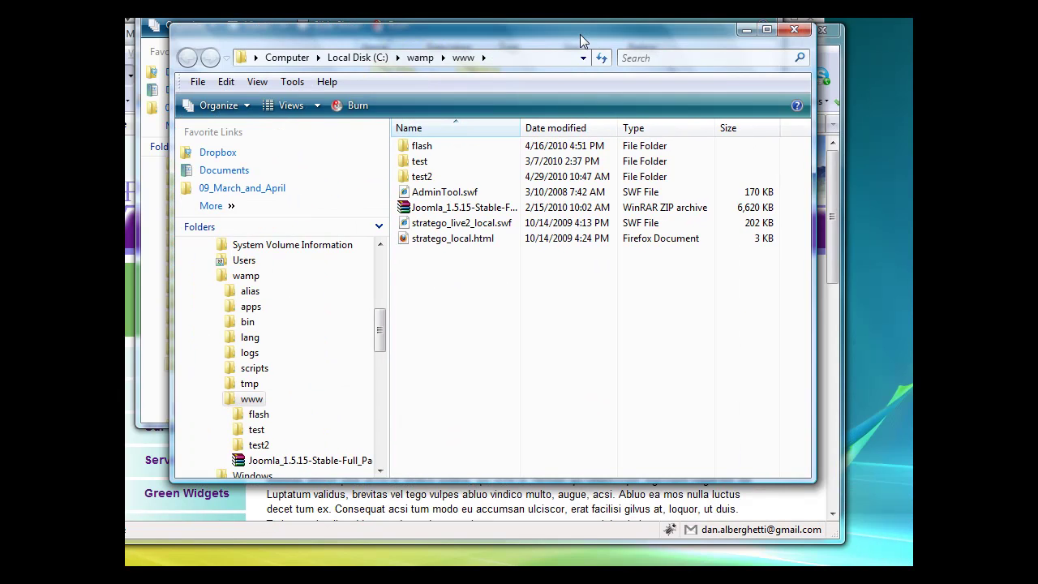
double_click(410, 180)
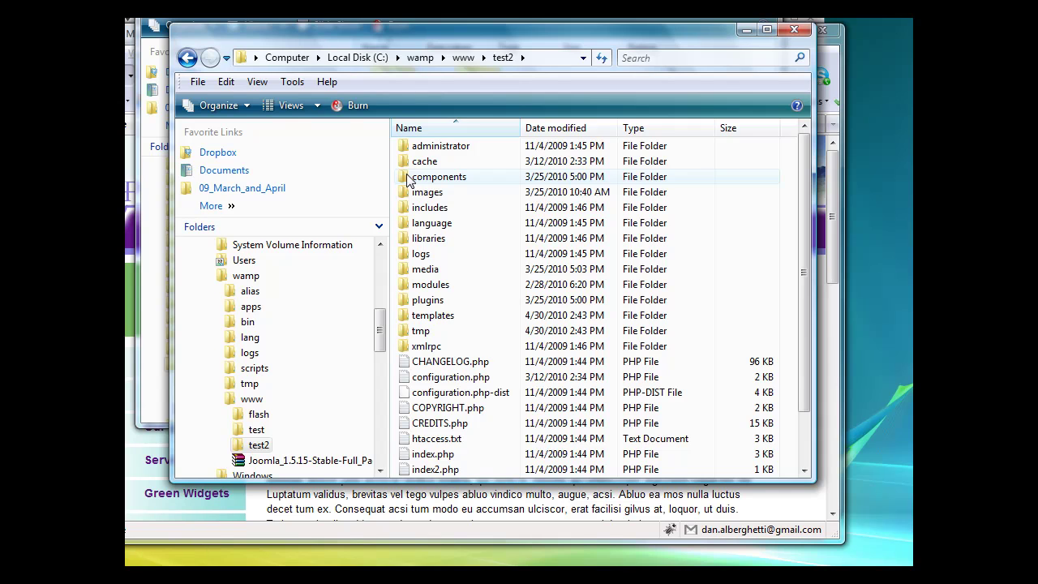
double_click(429, 317)
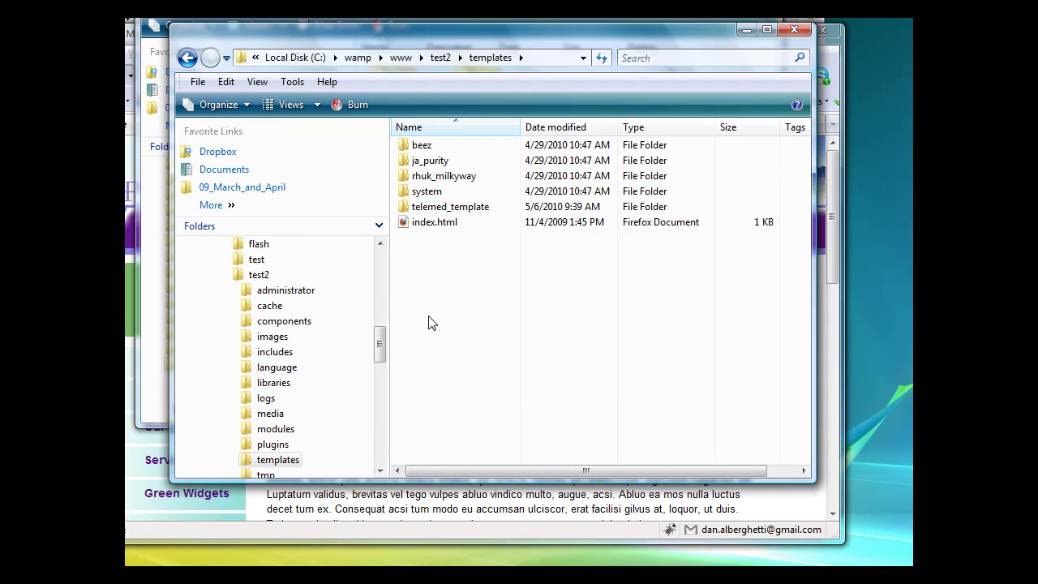
double_click(464, 207)
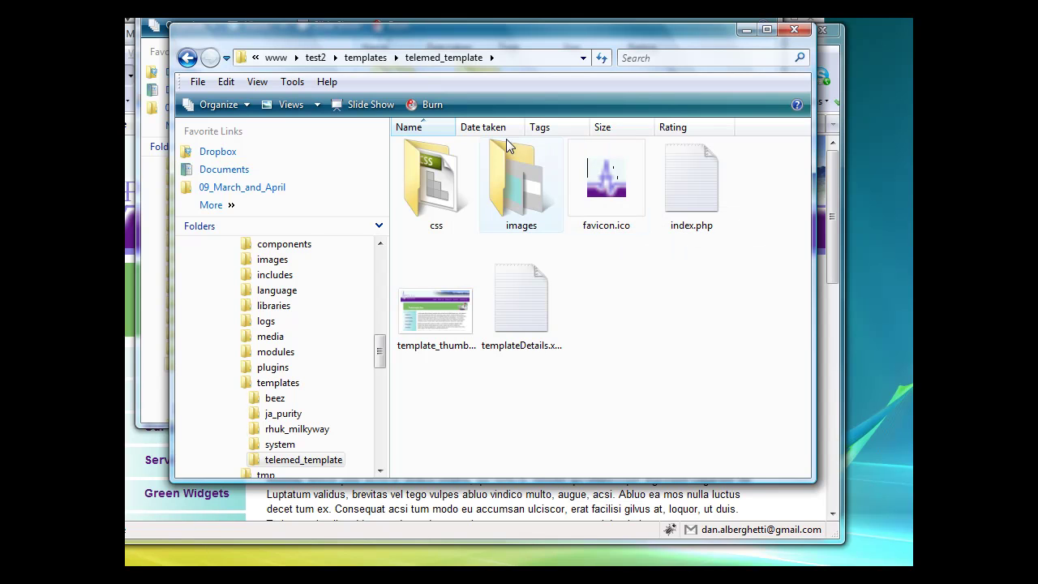
- Go back up and reopen templates\telemed_template to check favicon.ico
click(315, 58)
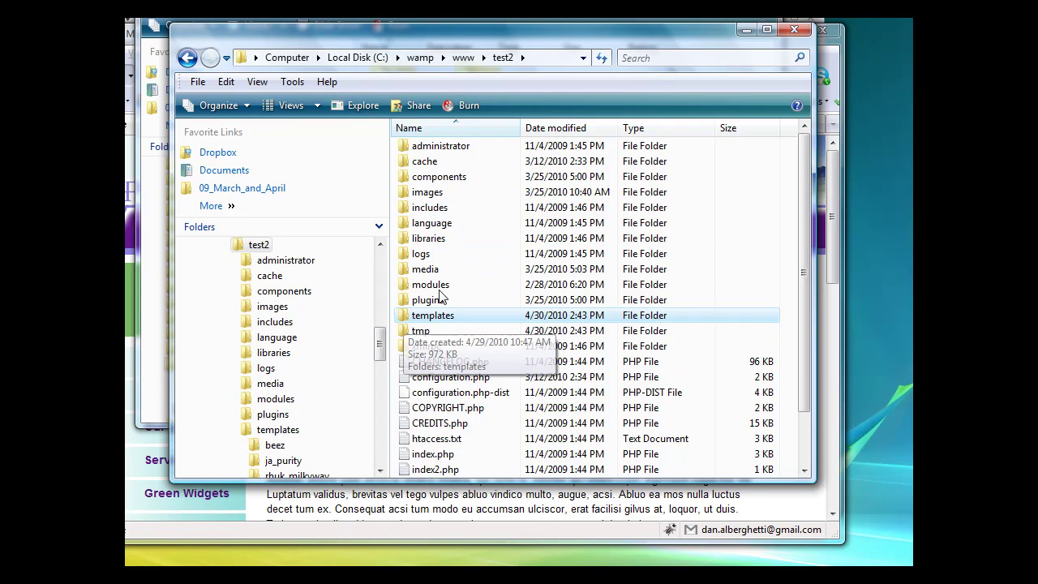
double_click(408, 318)
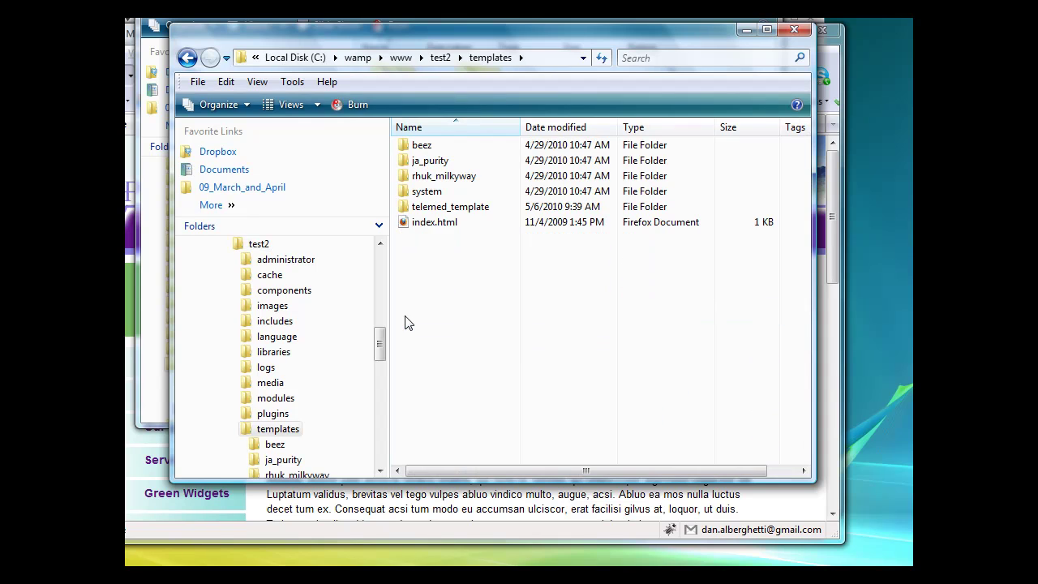
double_click(450, 207)
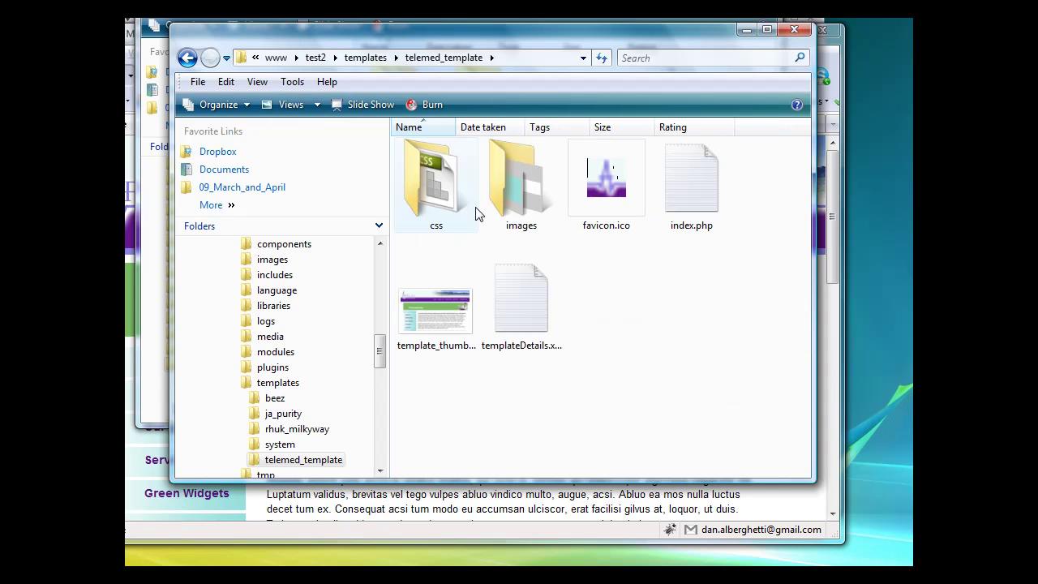